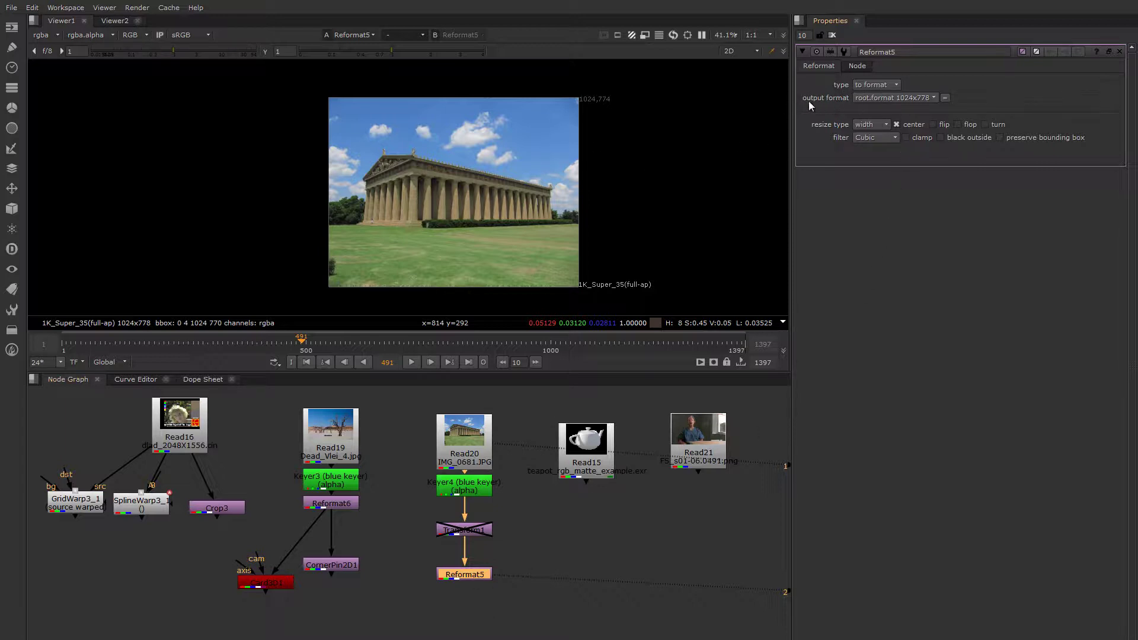
Set the Reformat5 node's output format to HD_720 1280x720
{"action": "left_click", "coordinate": [875, 99]}
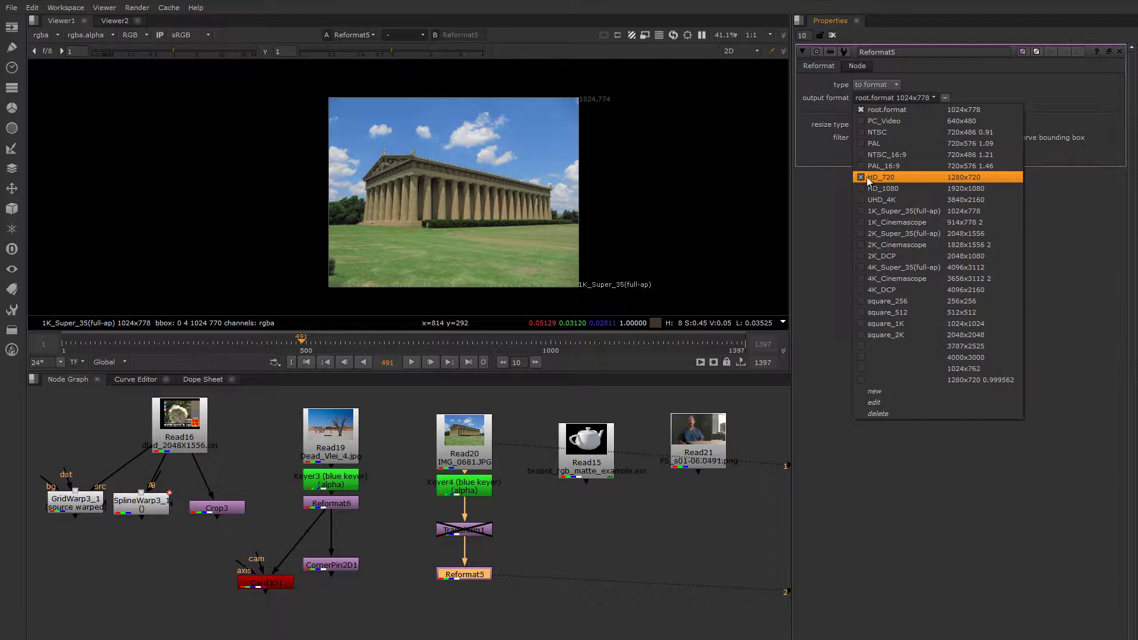
{"action": "left_click", "coordinate": [947, 178]}
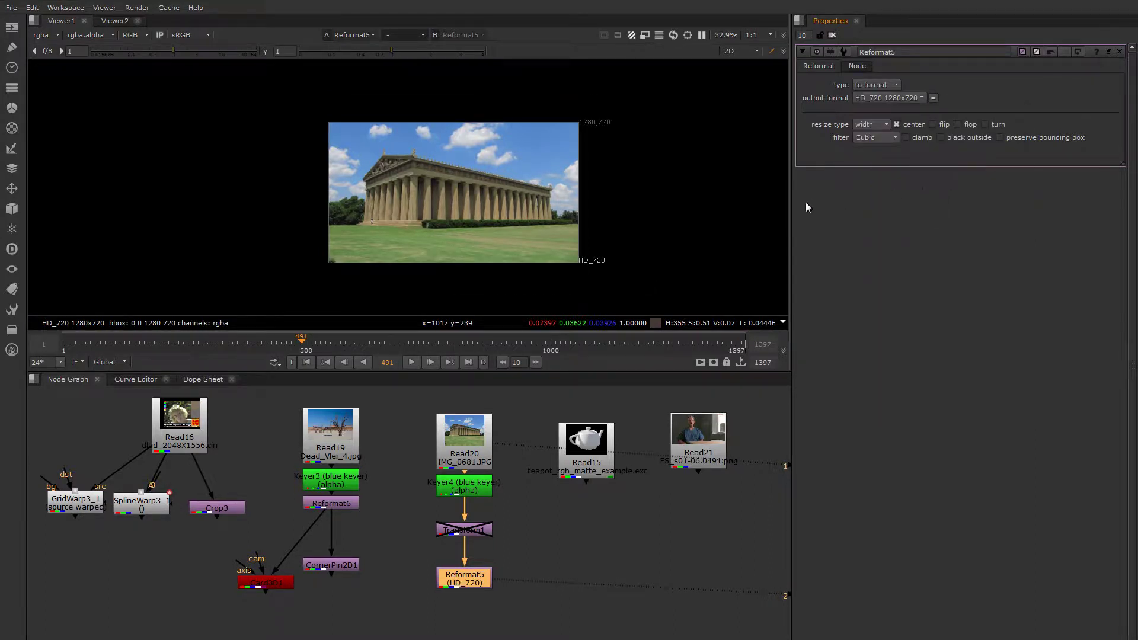
Assign Keyer4 to viewer input 1 and Reformat5 to input 2, and compare the source image with the reformatted one
{"action": "left_click", "coordinate": [476, 490]}
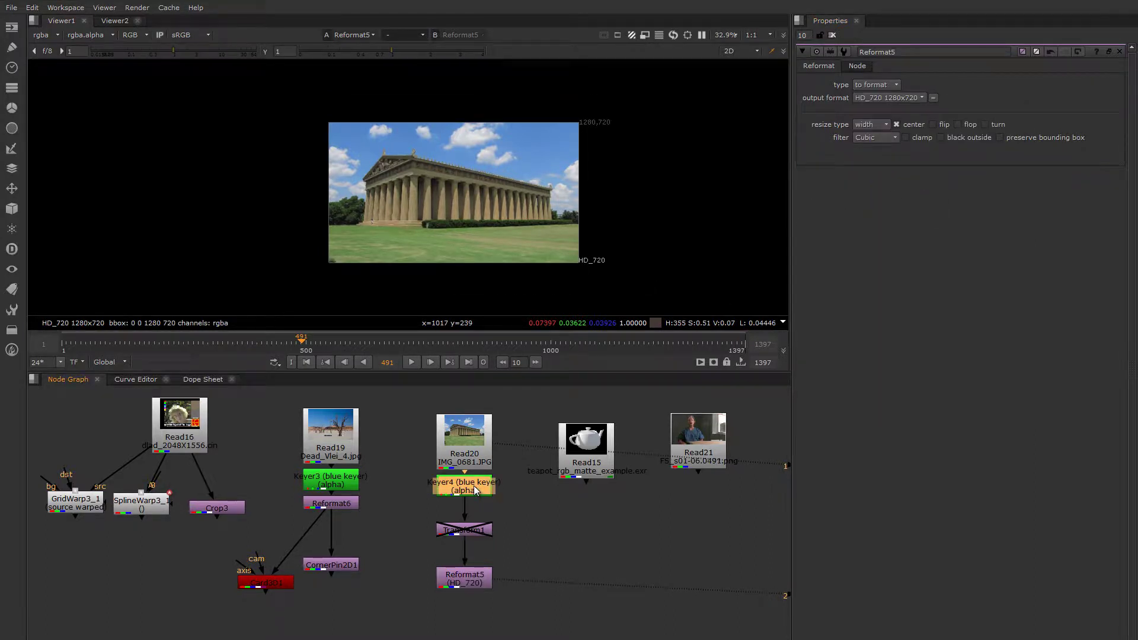
{"action": "key", "text": "1"}
{"action": "left_click", "coordinate": [478, 553]}
{"action": "key", "text": "2"}
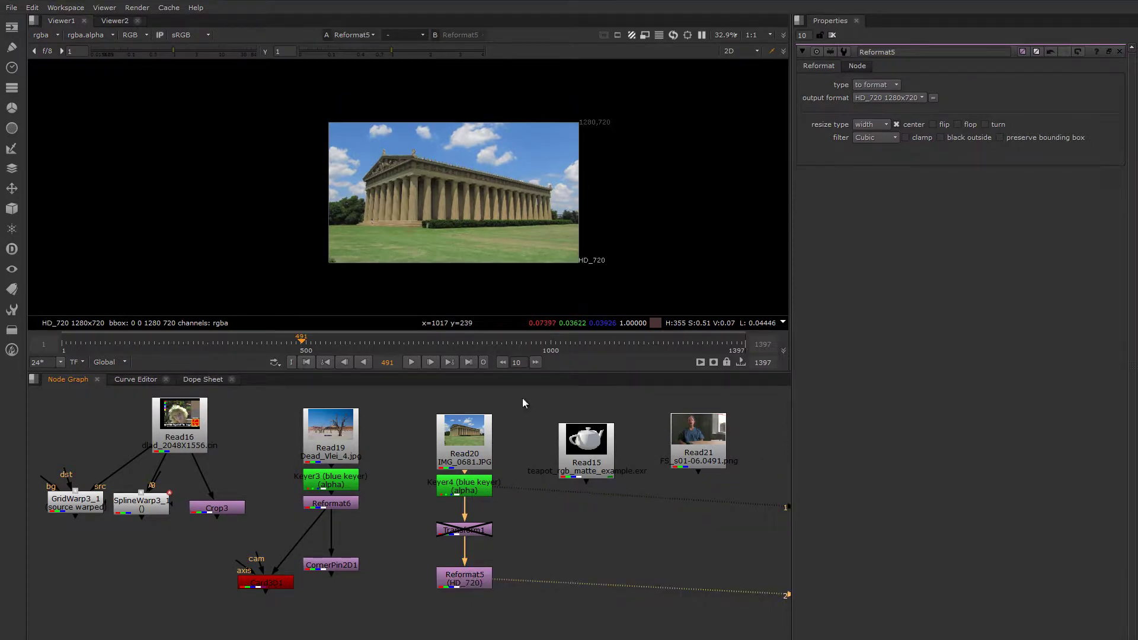
{"action": "key", "text": "1"}
{"action": "key", "text": "2"}
{"action": "key", "text": "1"}
{"action": "key", "text": "2"}
{"action": "key", "text": "1"}
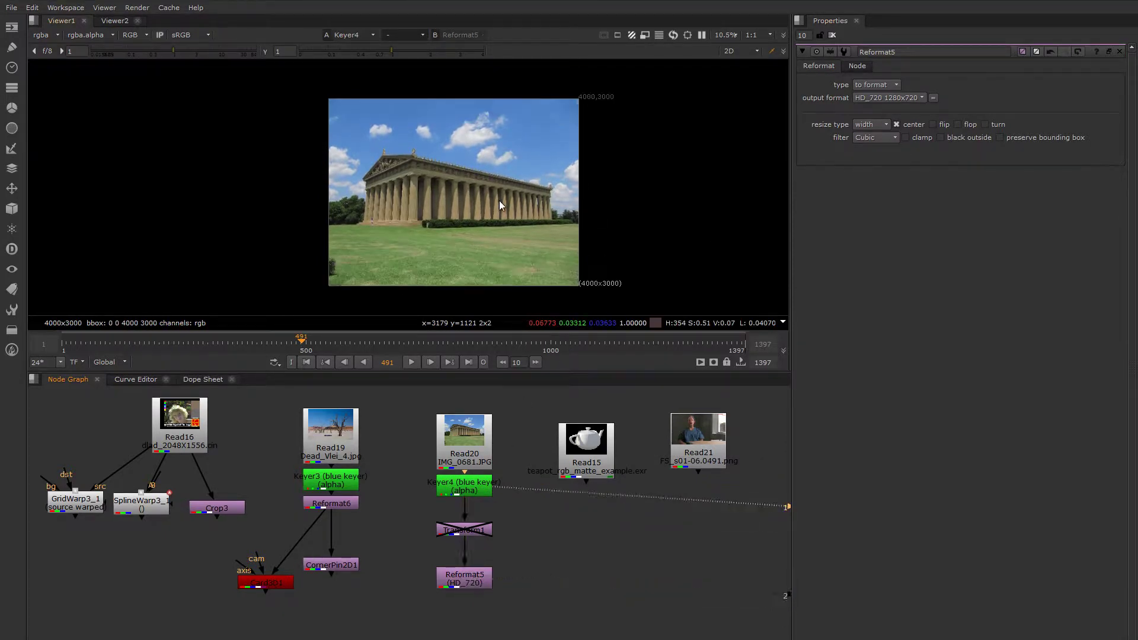
{"action": "key", "text": "2"}
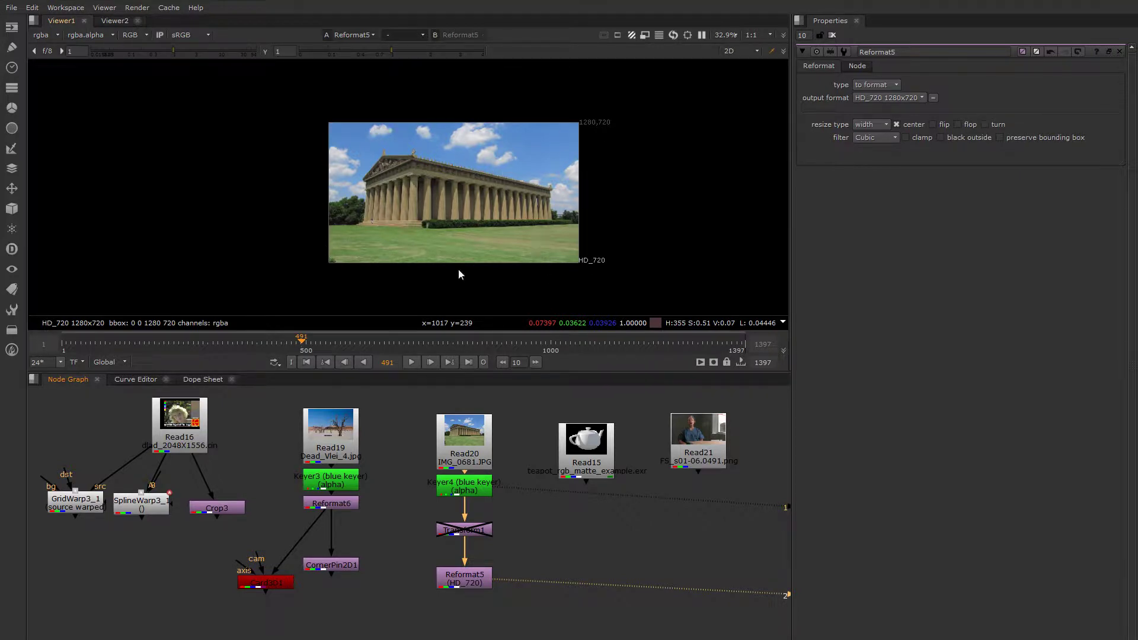
Try the height resize type on Reformat5 and turn on black outside
{"action": "left_click", "coordinate": [880, 126]}
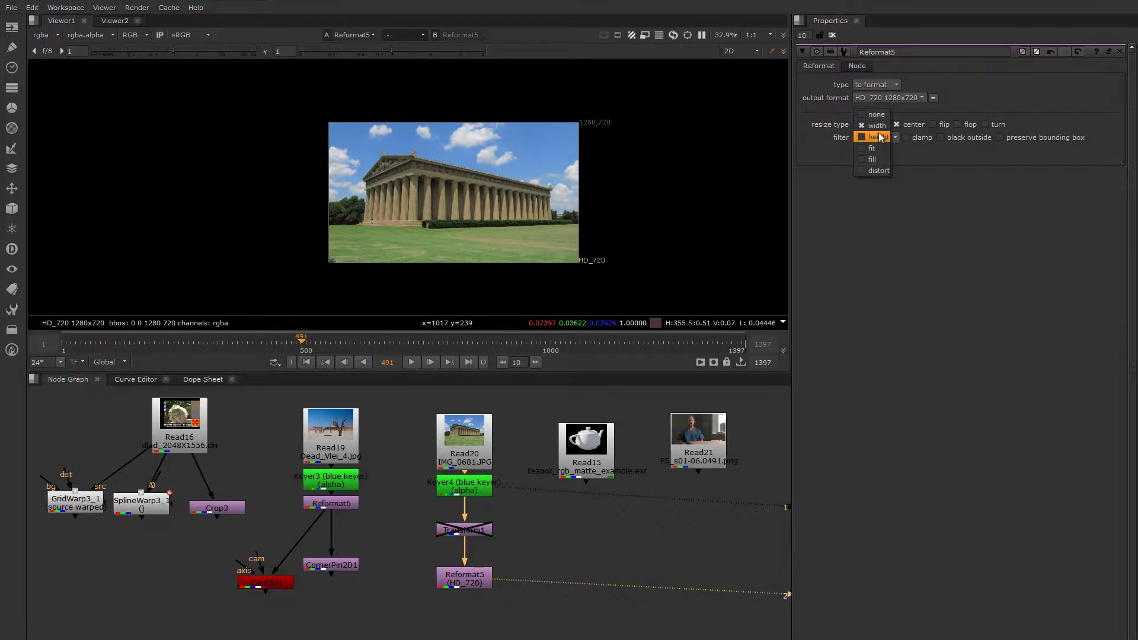
{"action": "left_click", "coordinate": [879, 136]}
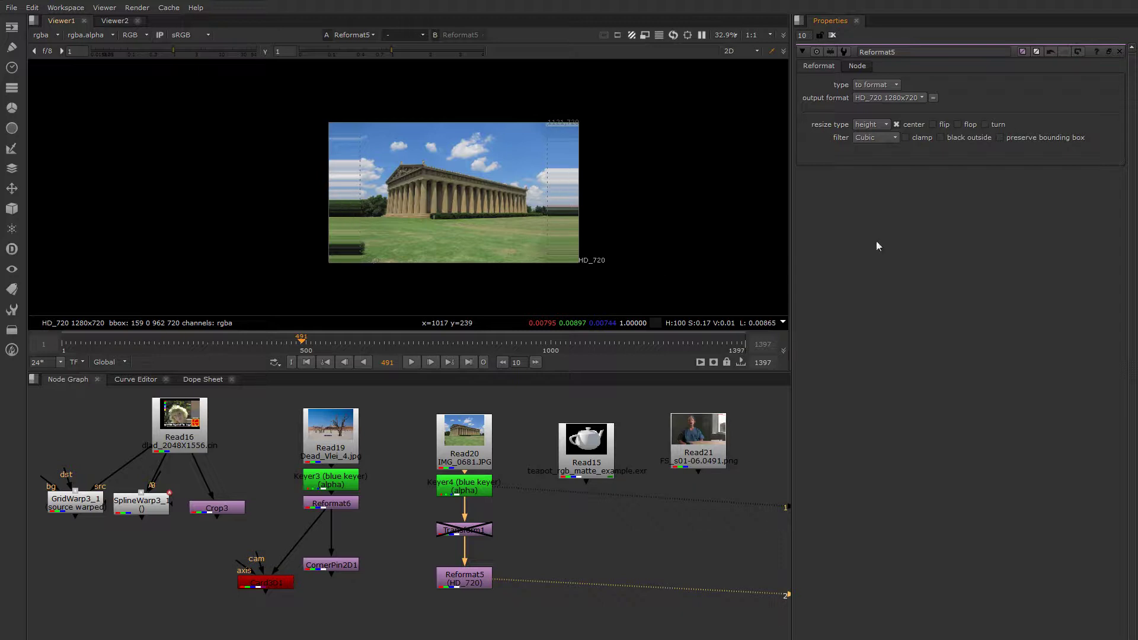
{"action": "left_click", "coordinate": [941, 138]}
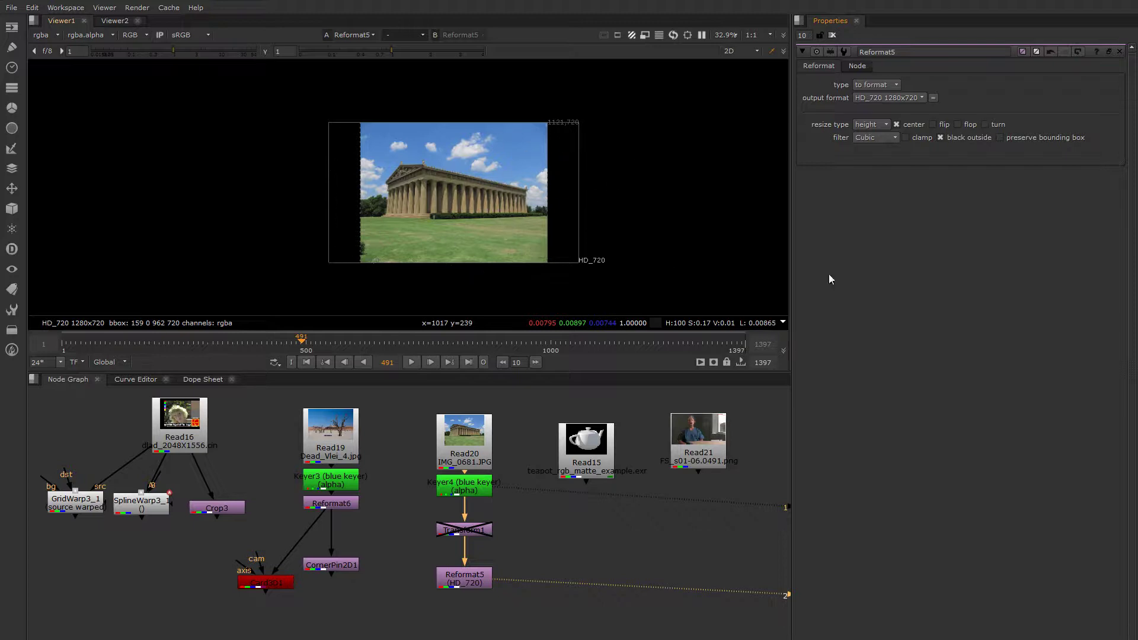
Try the fill resize type on Reformat5, and return it to width with black outside turned off
{"action": "left_click", "coordinate": [883, 126]}
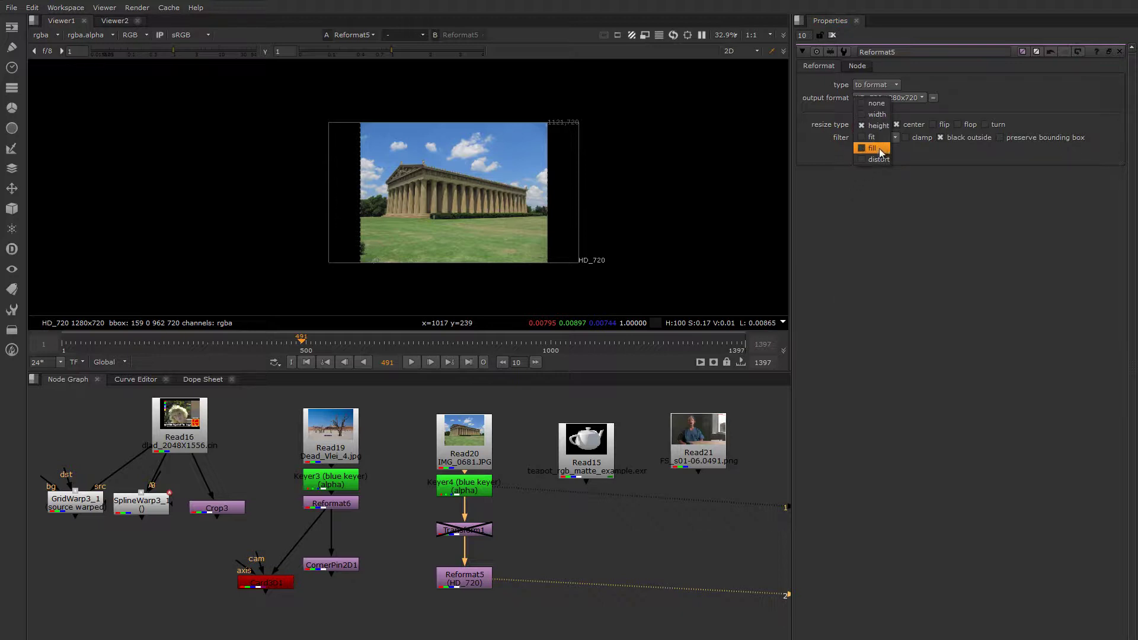
{"action": "left_click", "coordinate": [872, 148]}
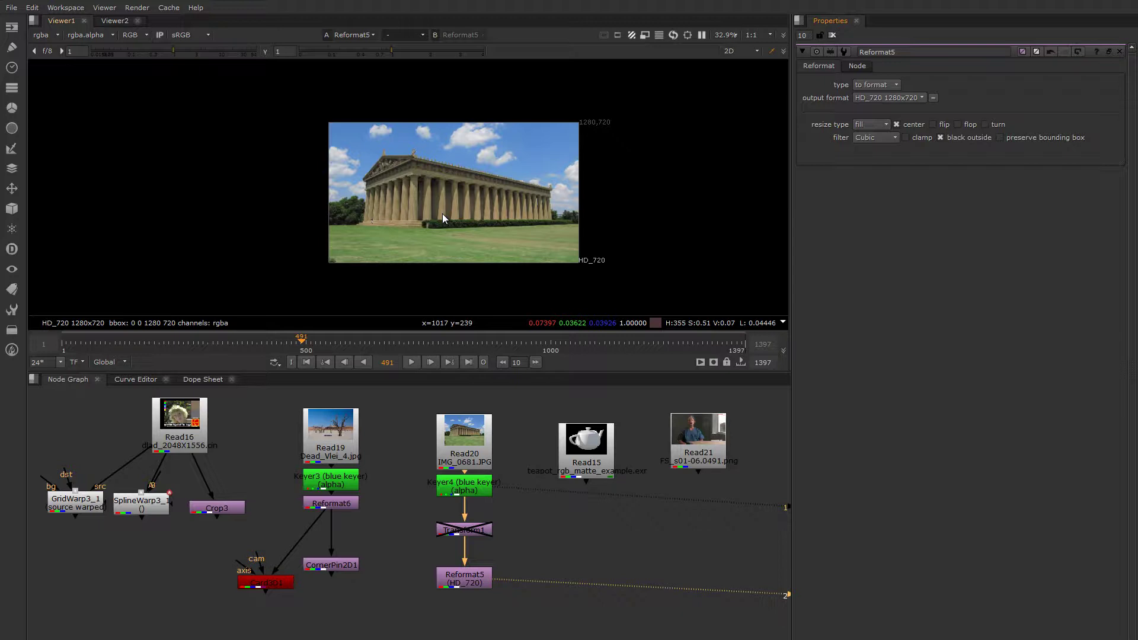
{"action": "left_click", "coordinate": [870, 125]}
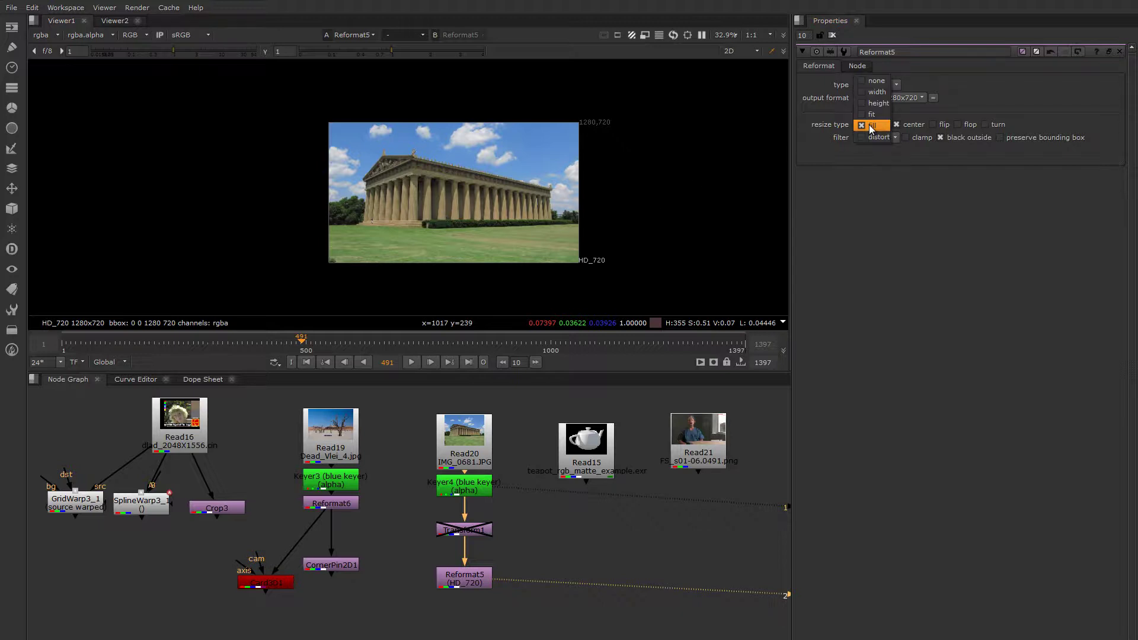
{"action": "left_click", "coordinate": [877, 92]}
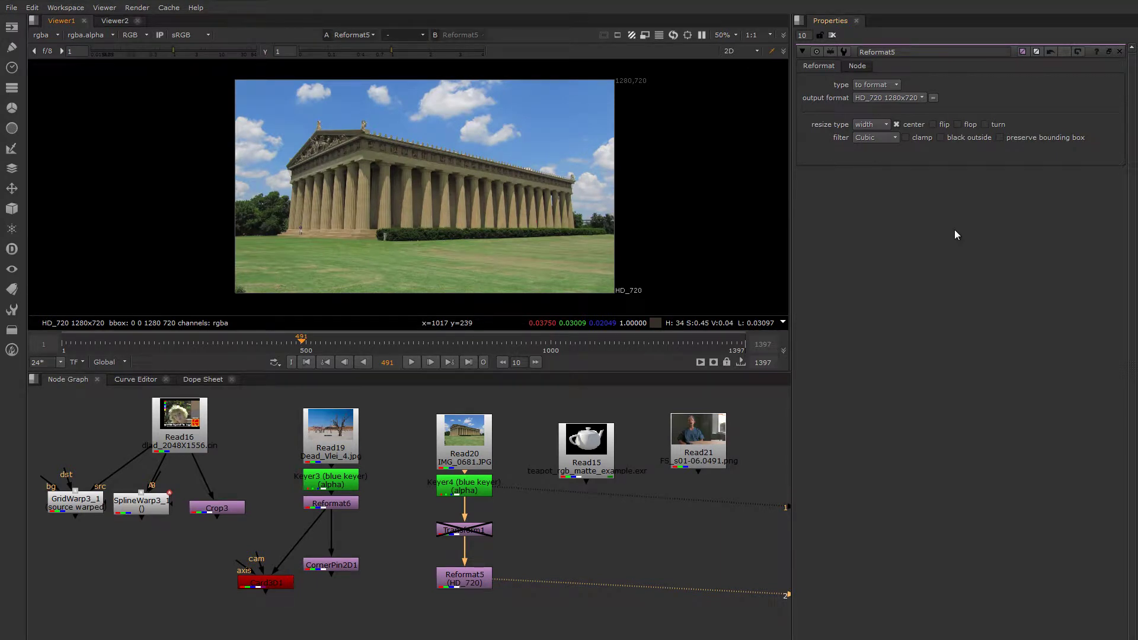
Try the flip, flop and turn options on Reformat5, check centering with the image turned, and switch all three off again
{"action": "left_click", "coordinate": [932, 124]}
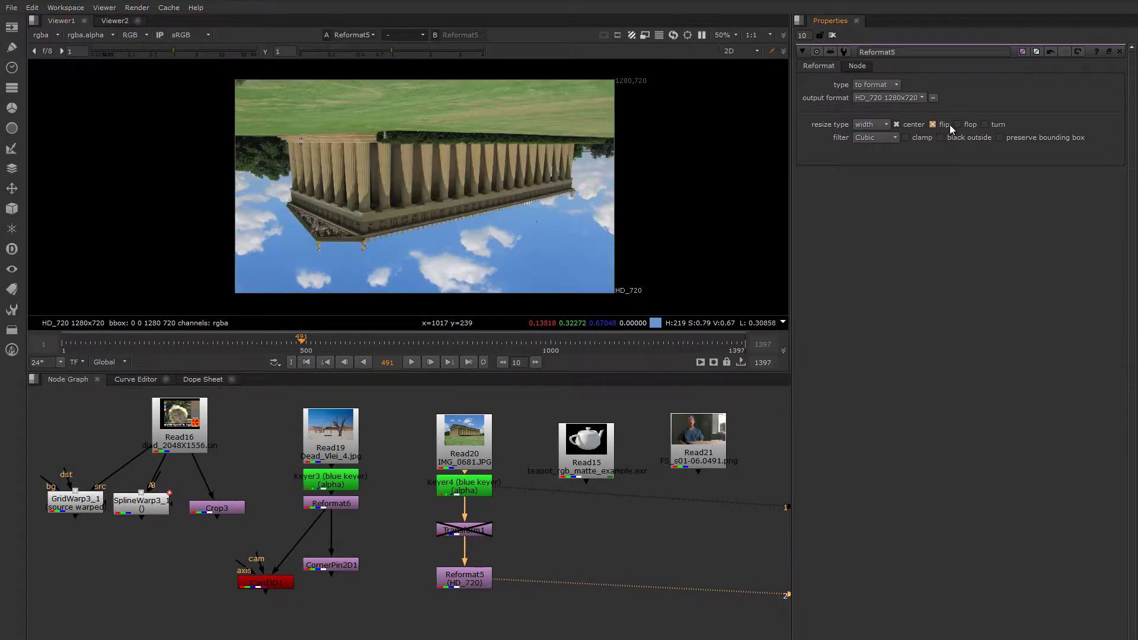
{"action": "left_click", "coordinate": [957, 124]}
{"action": "left_click", "coordinate": [985, 125]}
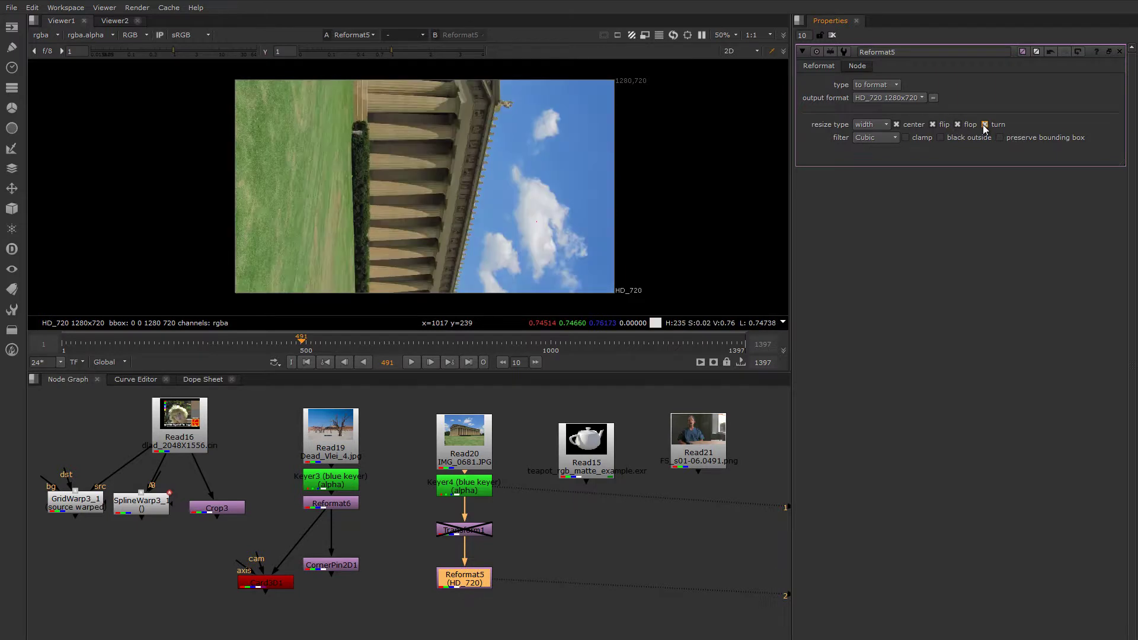
{"action": "left_click", "coordinate": [933, 124]}
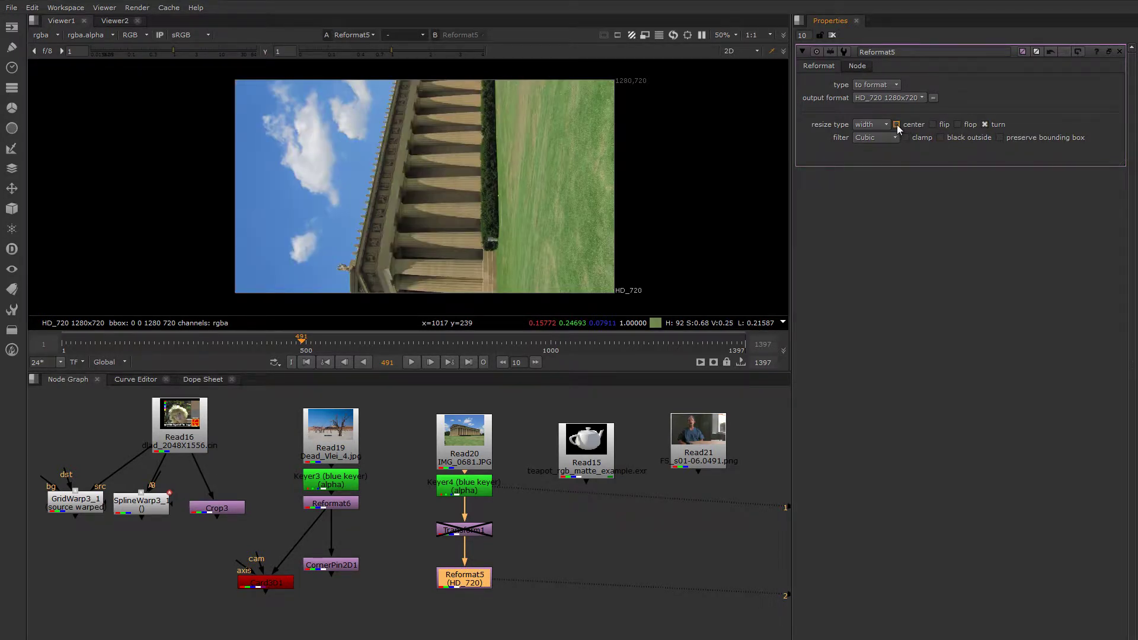
{"action": "left_click", "coordinate": [898, 124]}
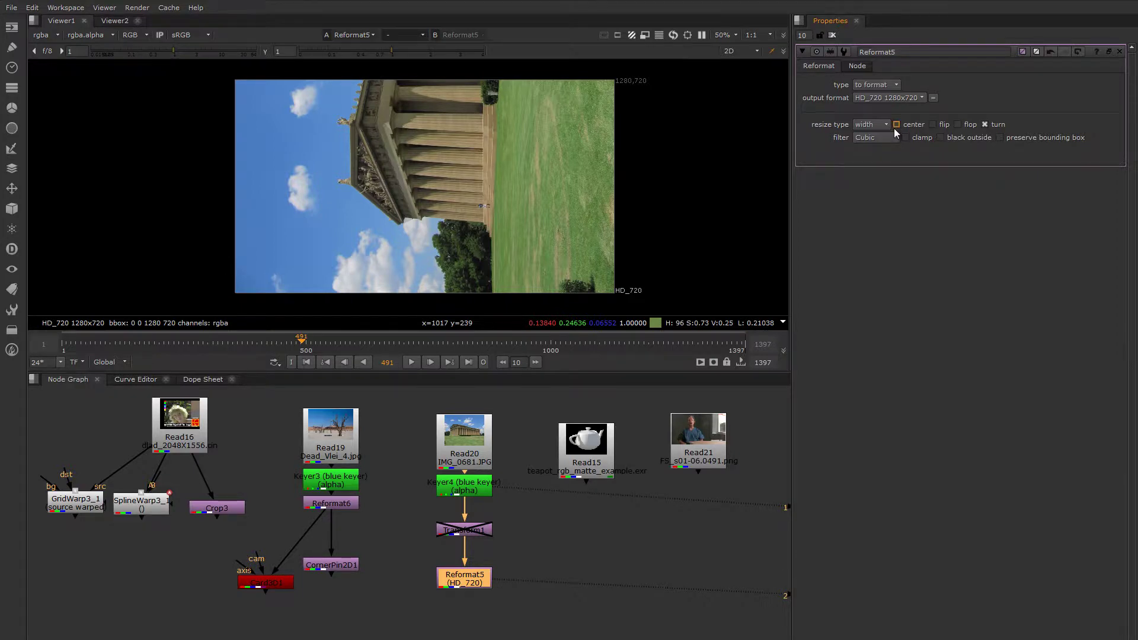
{"action": "left_click", "coordinate": [896, 125]}
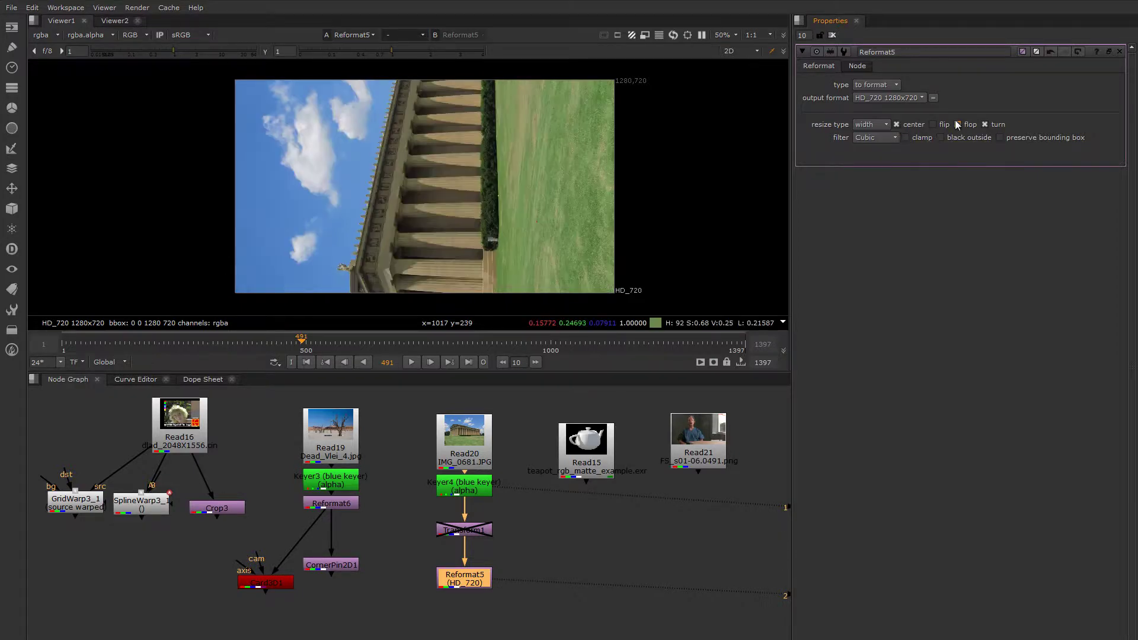
{"action": "left_click", "coordinate": [984, 124]}
Compare Reformat5's framing with the center option off and on, leaving center enabled
{"action": "left_click", "coordinate": [897, 125]}
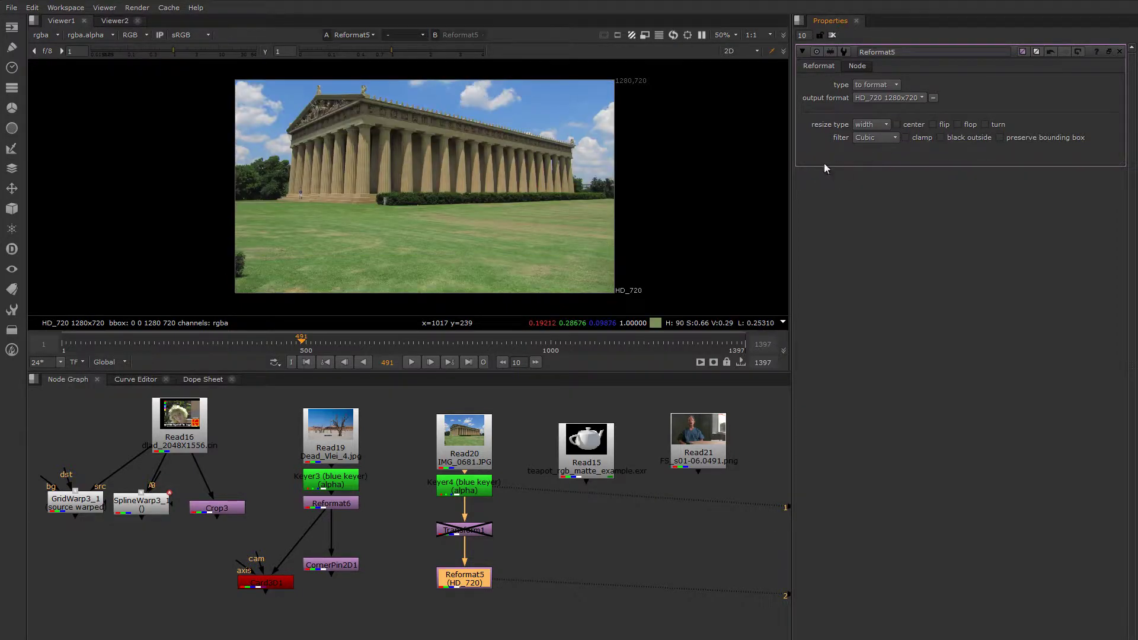
{"action": "left_click", "coordinate": [896, 125]}
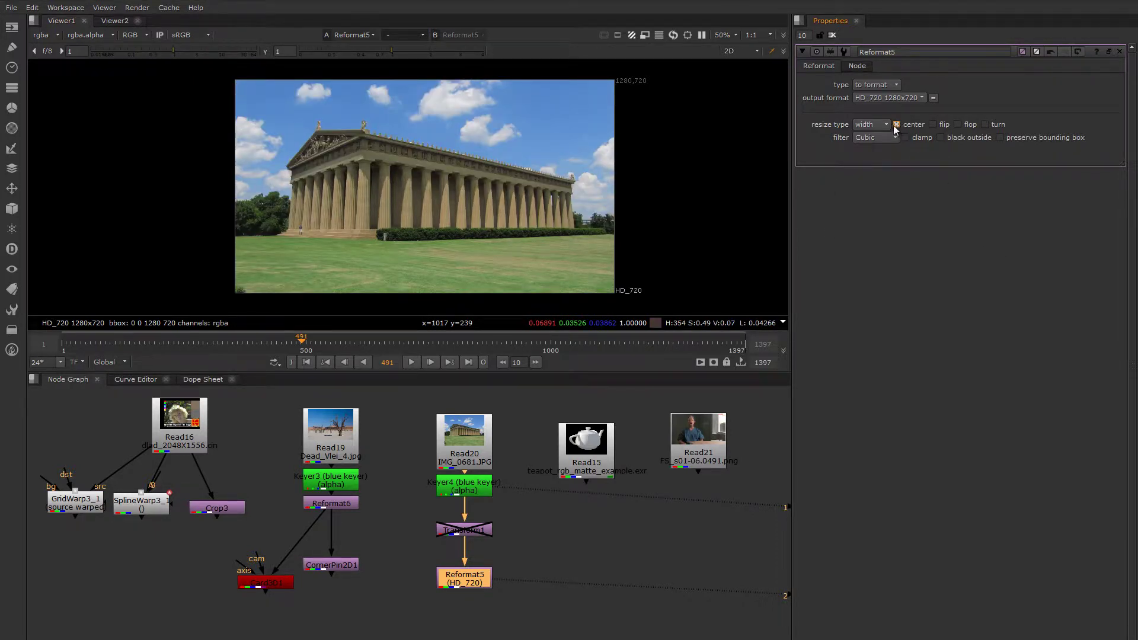
{"action": "left_click", "coordinate": [896, 124]}
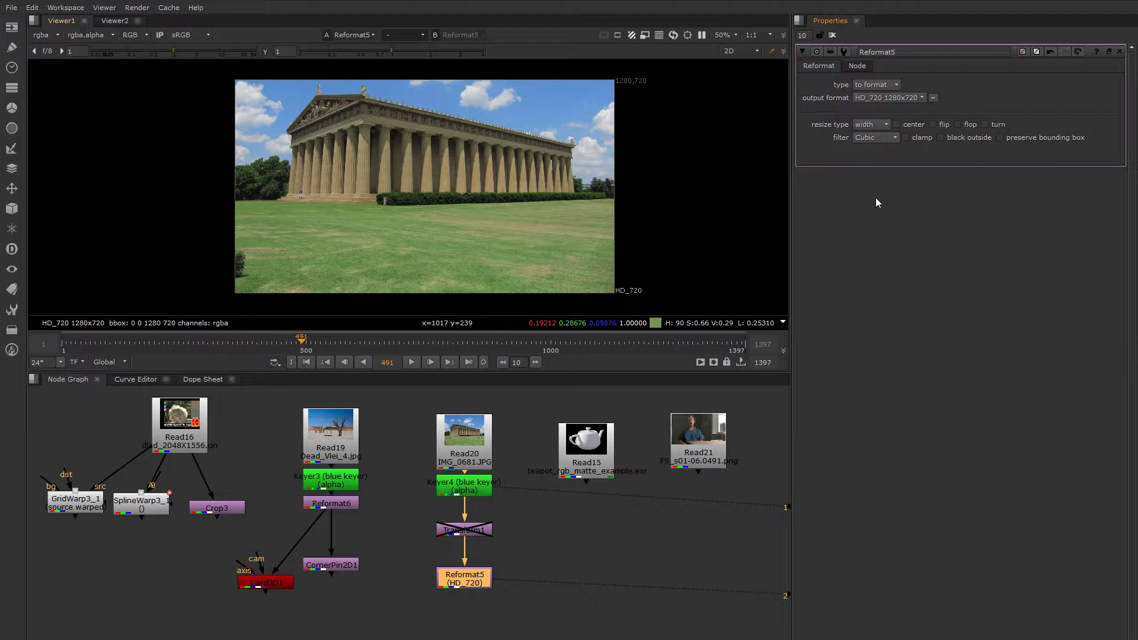
{"action": "left_click", "coordinate": [896, 124]}
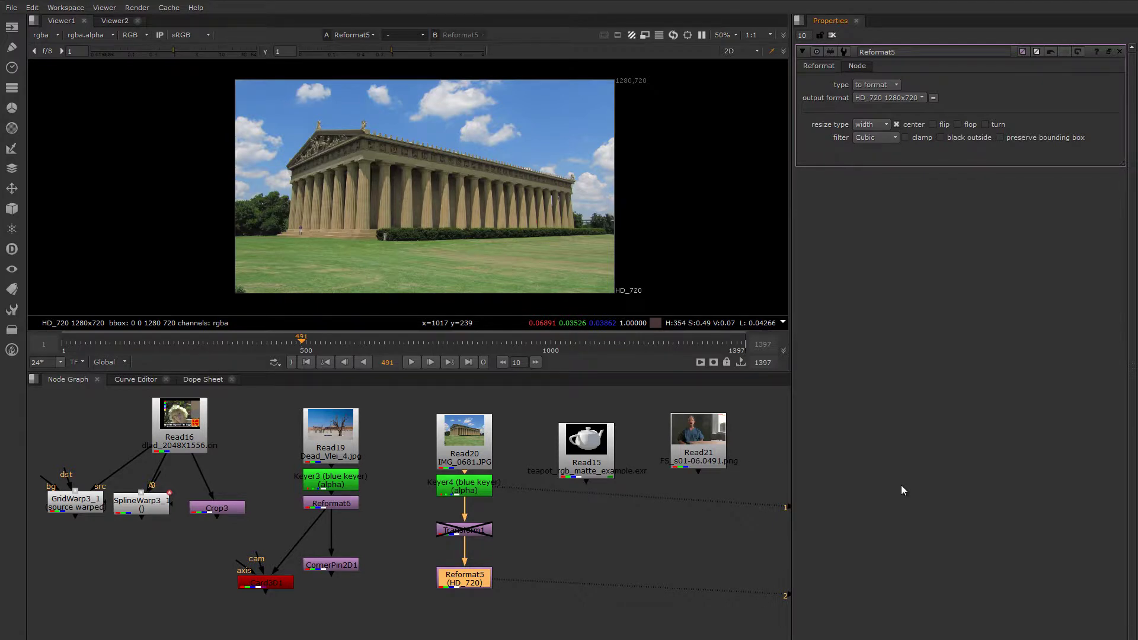
View the Read16 image with Crop3's properties open and pull the crop box's upper-left corner in to about x 220, t 1440
{"action": "left_click", "coordinate": [189, 437]}
{"action": "key", "text": "1"}
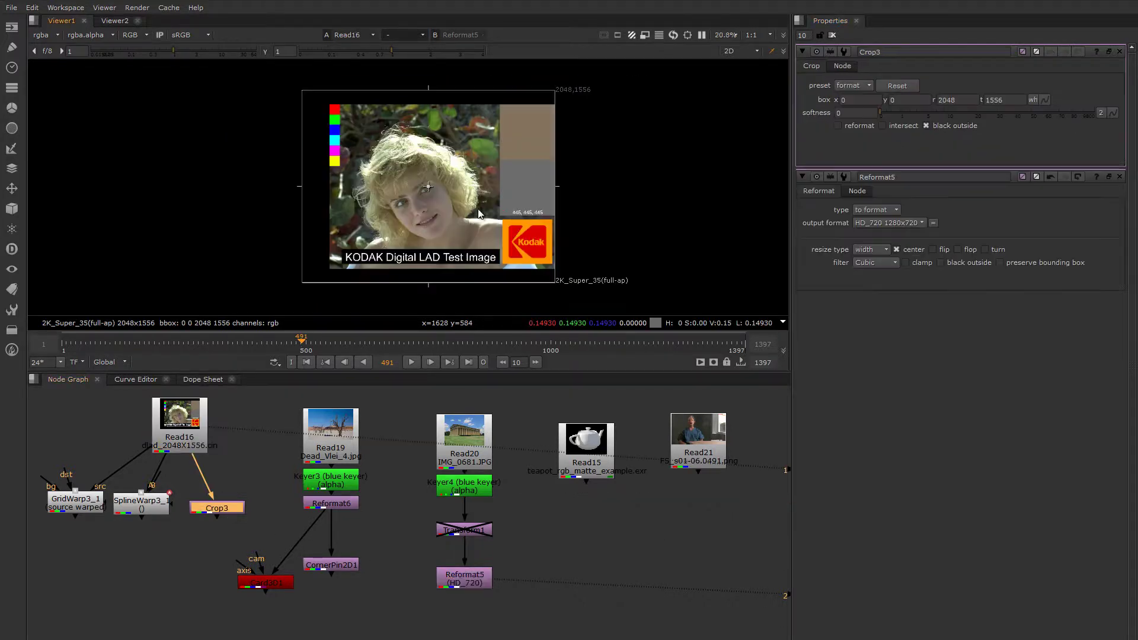
{"action": "scroll", "coordinate": [479, 212], "scroll_direction": "up", "scroll_amount": 2}
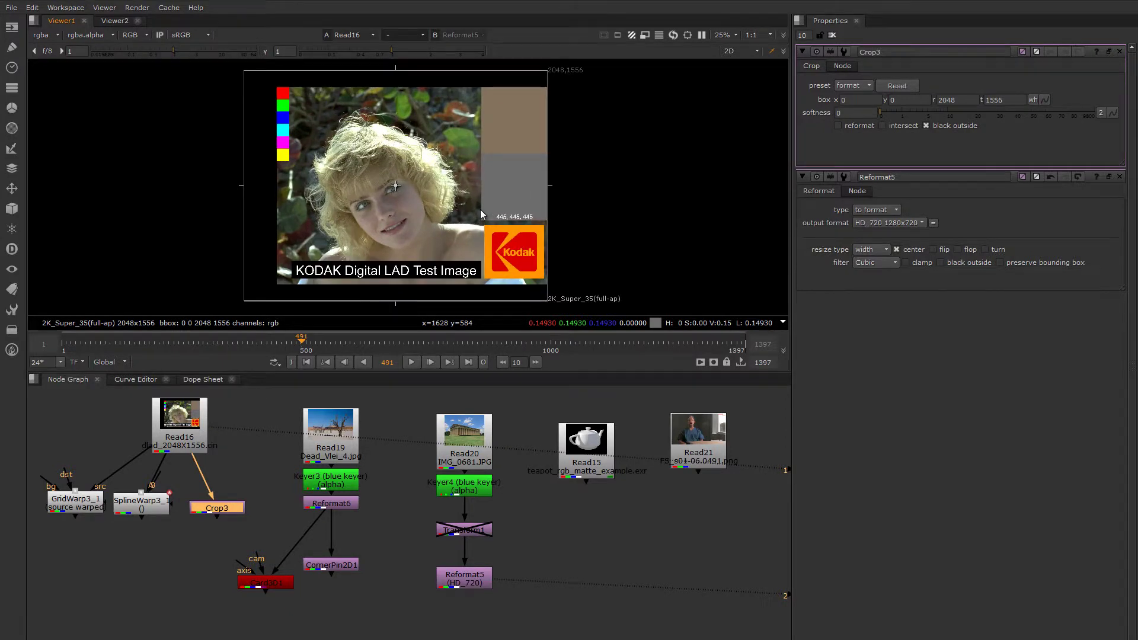
{"action": "middle_click_drag", "start_coordinate": [480, 209], "coordinate": [477, 215]}
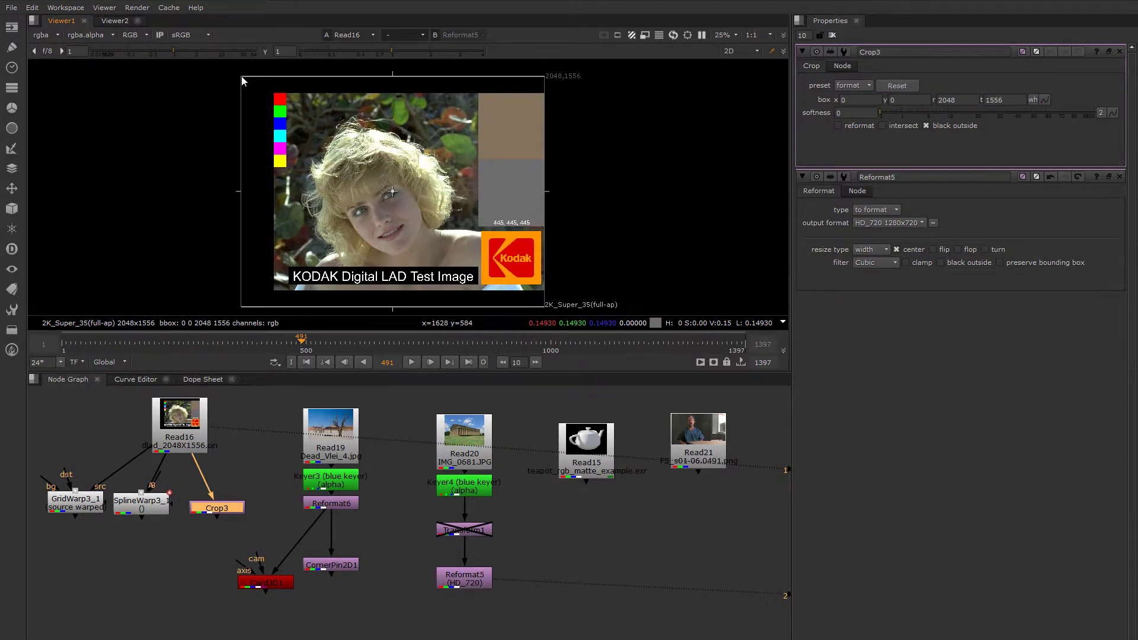
{"action": "left_click_drag", "start_coordinate": [241, 76], "coordinate": [275, 95]}
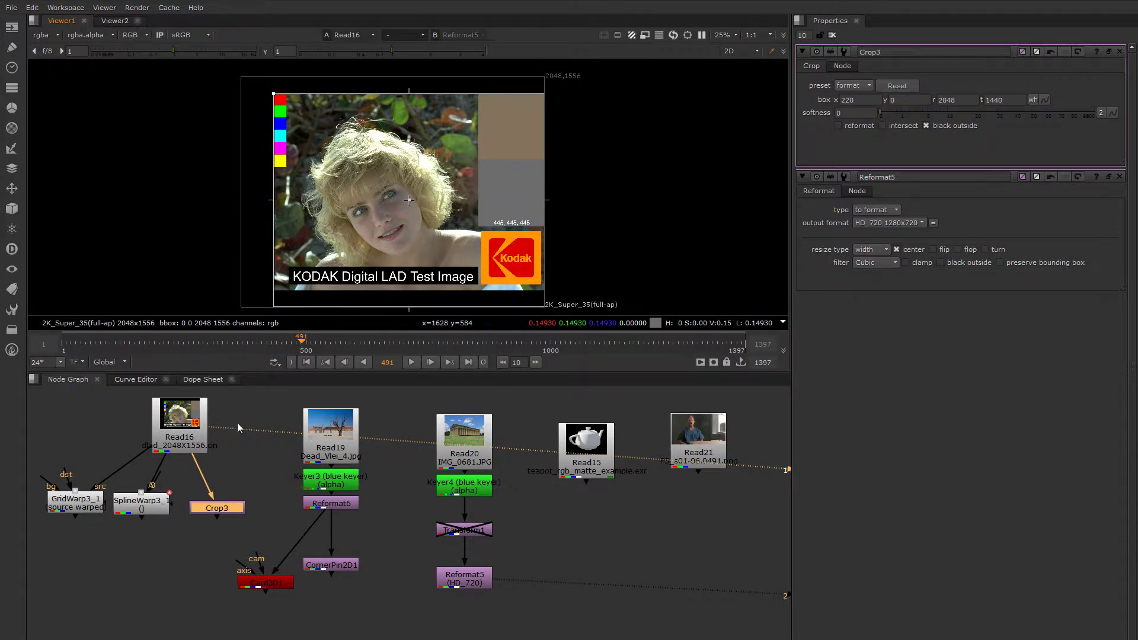
View the Crop3 output and refine the crop box's upper-left corner to x 220, t 1443.5 at the picture's edge
{"action": "key", "text": "1"}
{"action": "scroll", "coordinate": [279, 185], "scroll_direction": "up", "scroll_amount": 2}
{"action": "scroll", "coordinate": [278, 185], "scroll_direction": "up", "scroll_amount": 4}
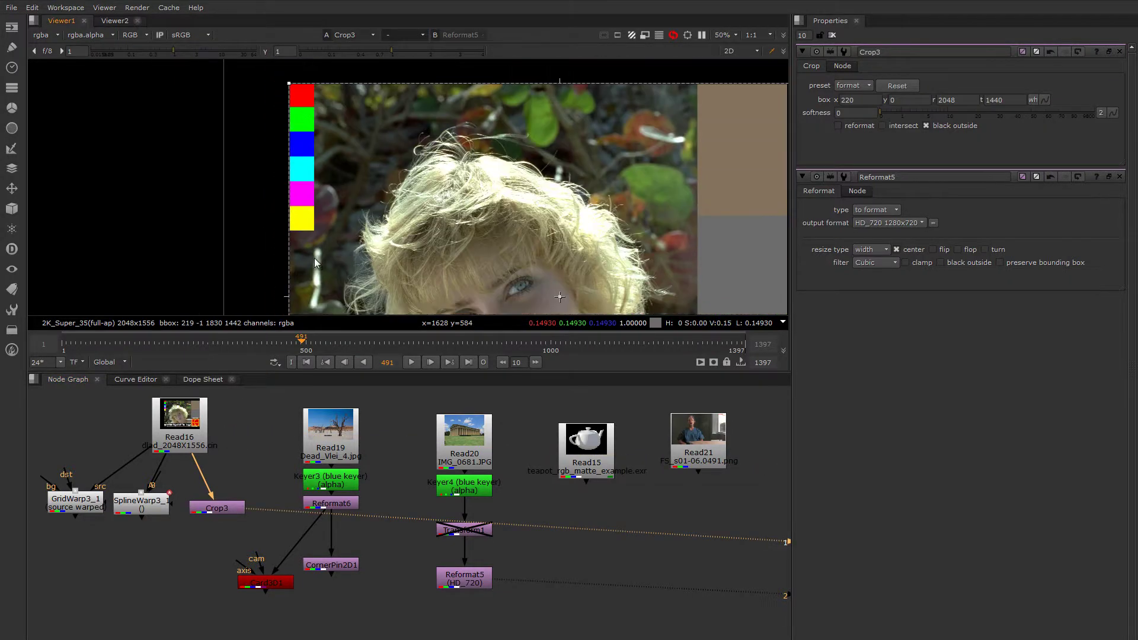
{"action": "mouse_move", "coordinate": [286, 121]}
{"action": "left_mouse_down"}
{"action": "mouse_move", "coordinate": [277, 107]}
{"action": "mouse_move", "coordinate": [321, 141]}
{"action": "mouse_move", "coordinate": [269, 101]}
{"action": "mouse_move", "coordinate": [284, 113]}
{"action": "left_mouse_up"}
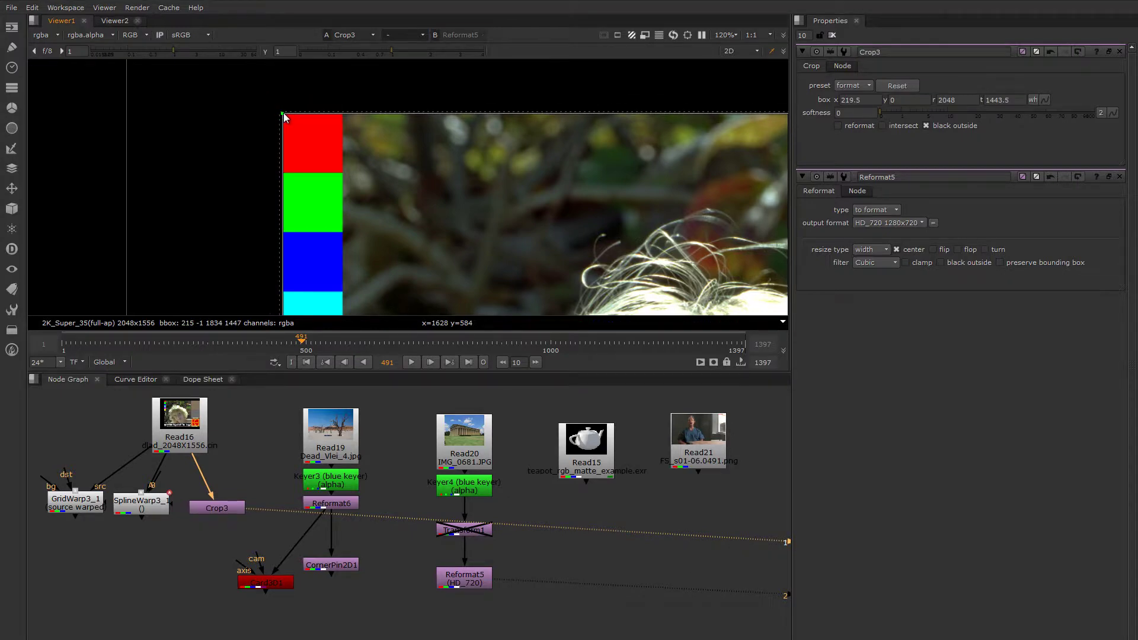
{"action": "scroll", "coordinate": [341, 166], "scroll_direction": "down", "scroll_amount": 2}
{"action": "scroll", "coordinate": [341, 166], "scroll_direction": "down", "scroll_amount": 6}
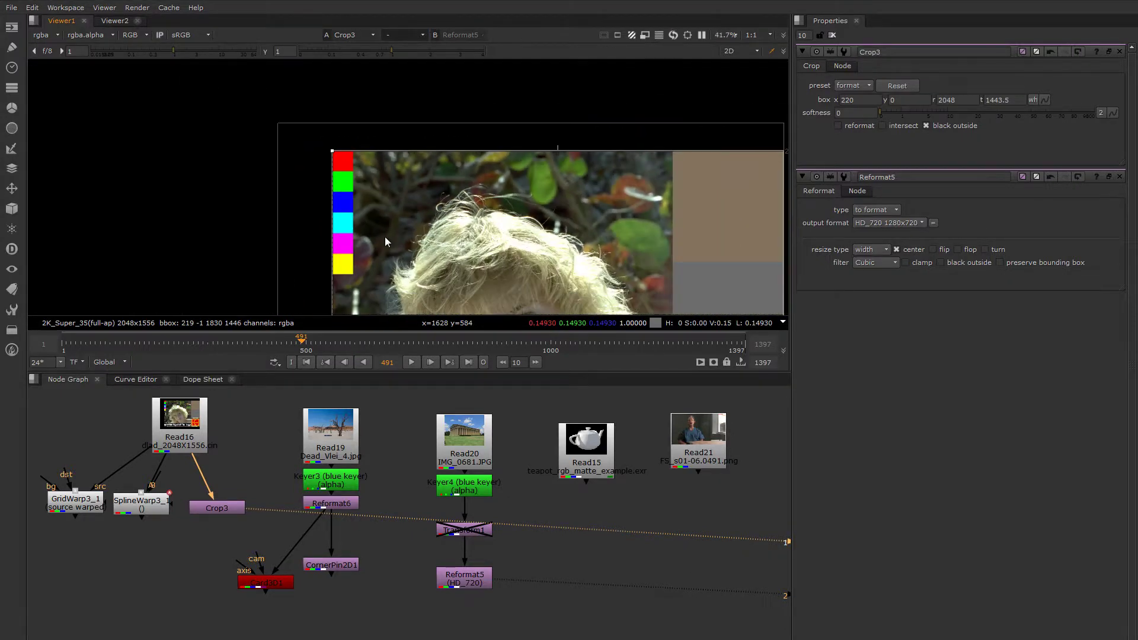
Raise the crop box's bottom edge to y 112.5 so it meets the lower edge of the picture
{"action": "middle_click_drag", "start_coordinate": [295, 240], "coordinate": [335, 182]}
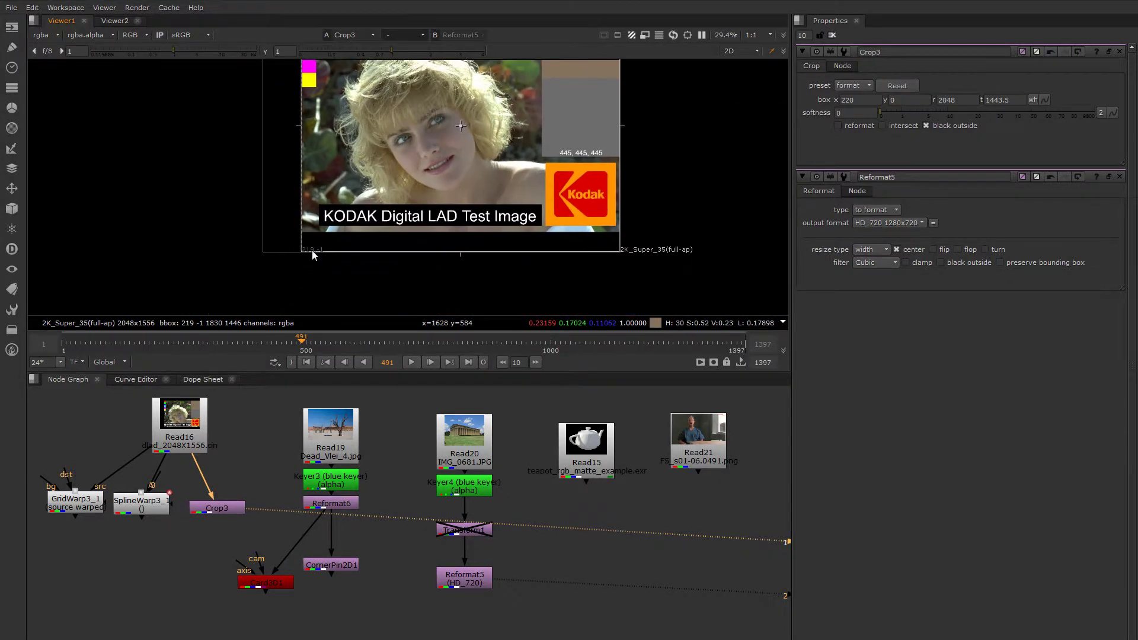
{"action": "left_click_drag", "start_coordinate": [461, 253], "coordinate": [484, 205]}
{"action": "scroll", "coordinate": [462, 236], "scroll_direction": "up", "scroll_amount": 3}
{"action": "scroll", "coordinate": [468, 236], "scroll_direction": "up", "scroll_amount": 3}
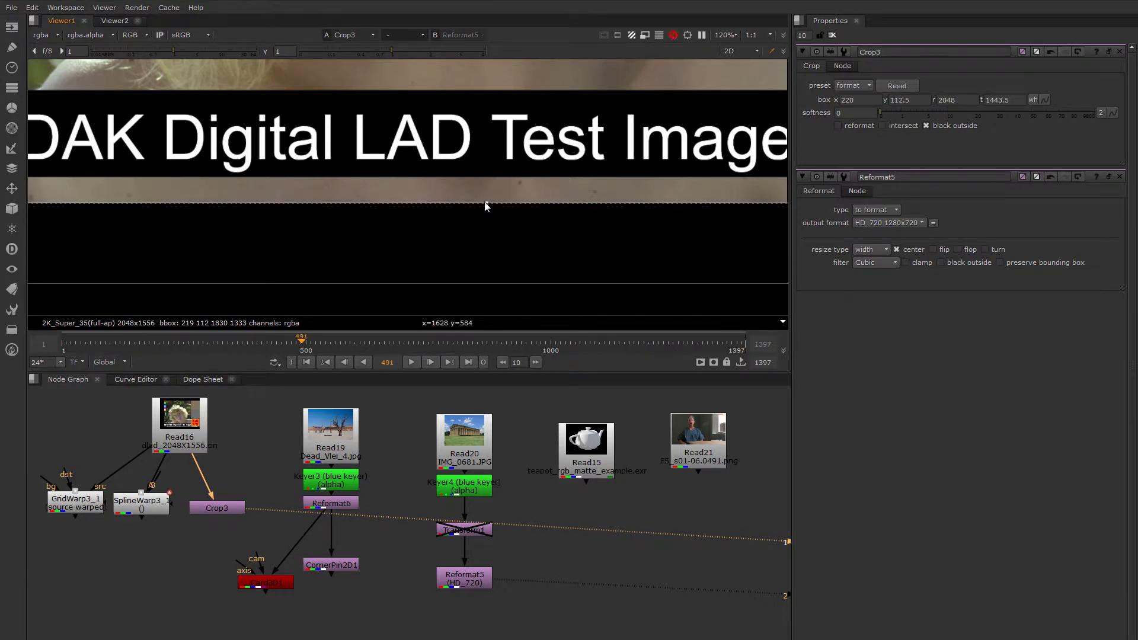
{"action": "scroll", "coordinate": [482, 215], "scroll_direction": "down", "scroll_amount": 3}
{"action": "scroll", "coordinate": [480, 217], "scroll_direction": "down", "scroll_amount": 5}
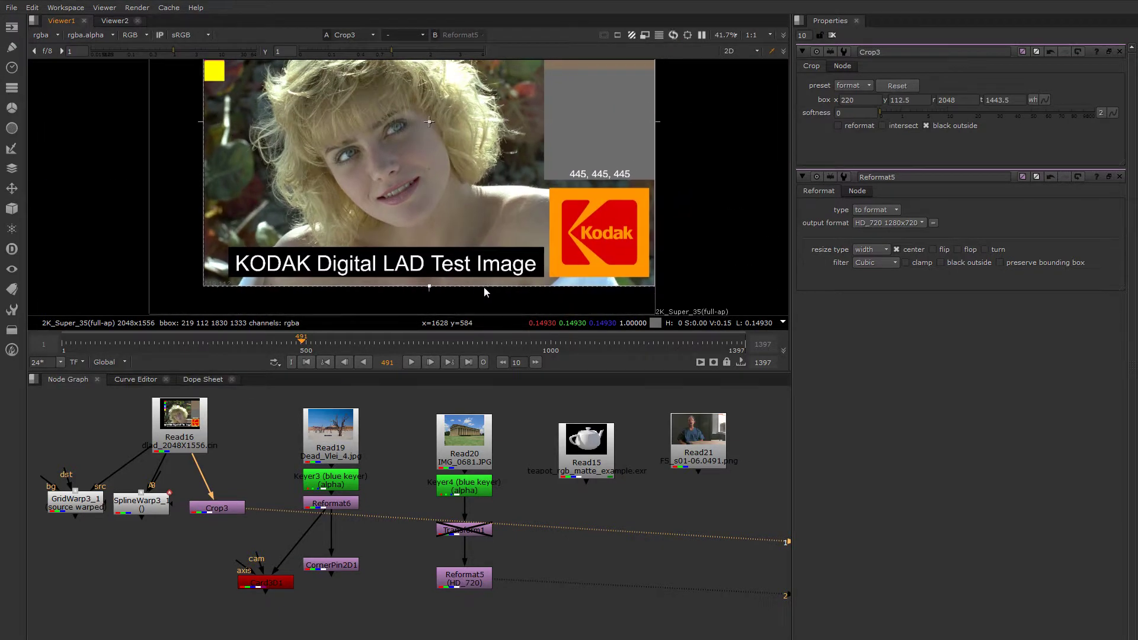
{"action": "scroll", "coordinate": [278, 265], "scroll_direction": "down", "scroll_amount": 1}
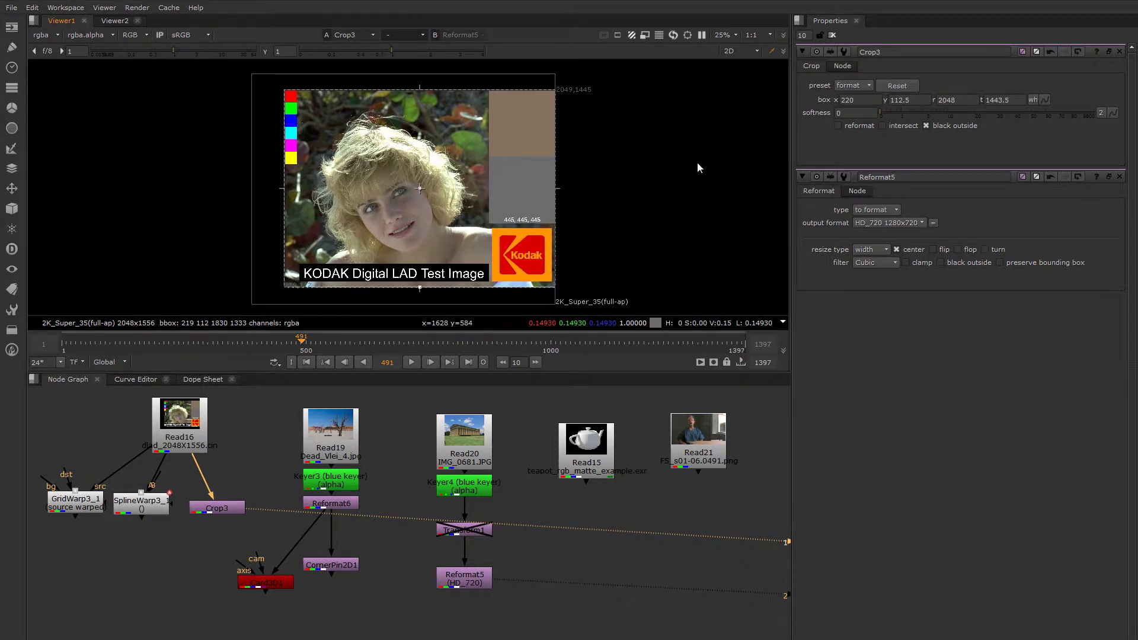
Try Crop3's reformat option to resize the format to the crop box, and turn it off again
{"action": "left_click", "coordinate": [838, 126]}
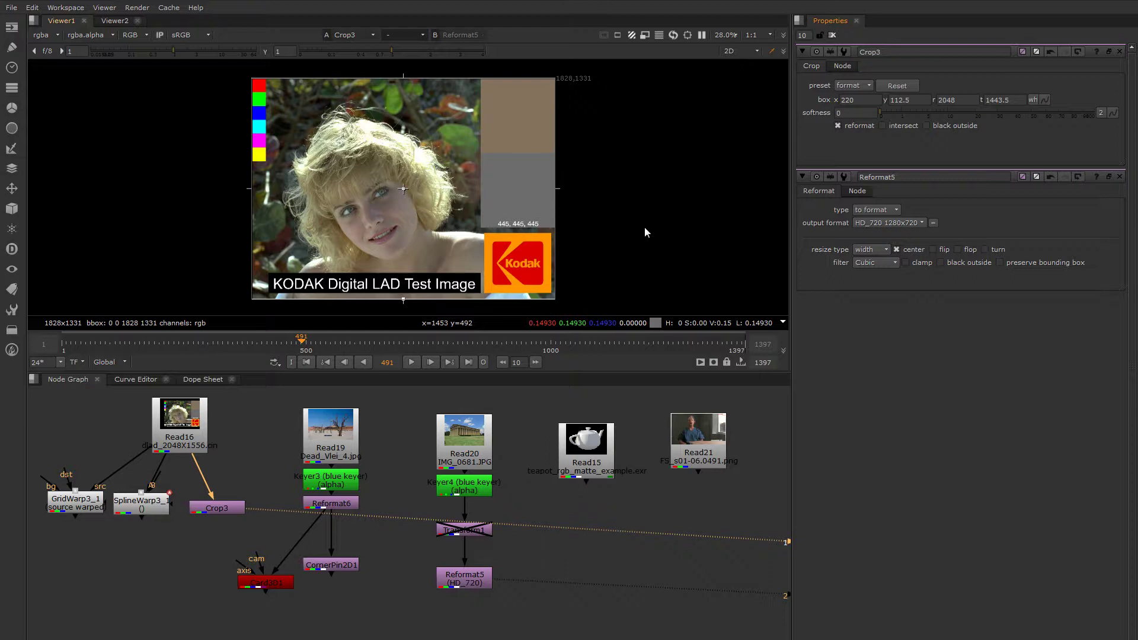
{"action": "left_click", "coordinate": [838, 126]}
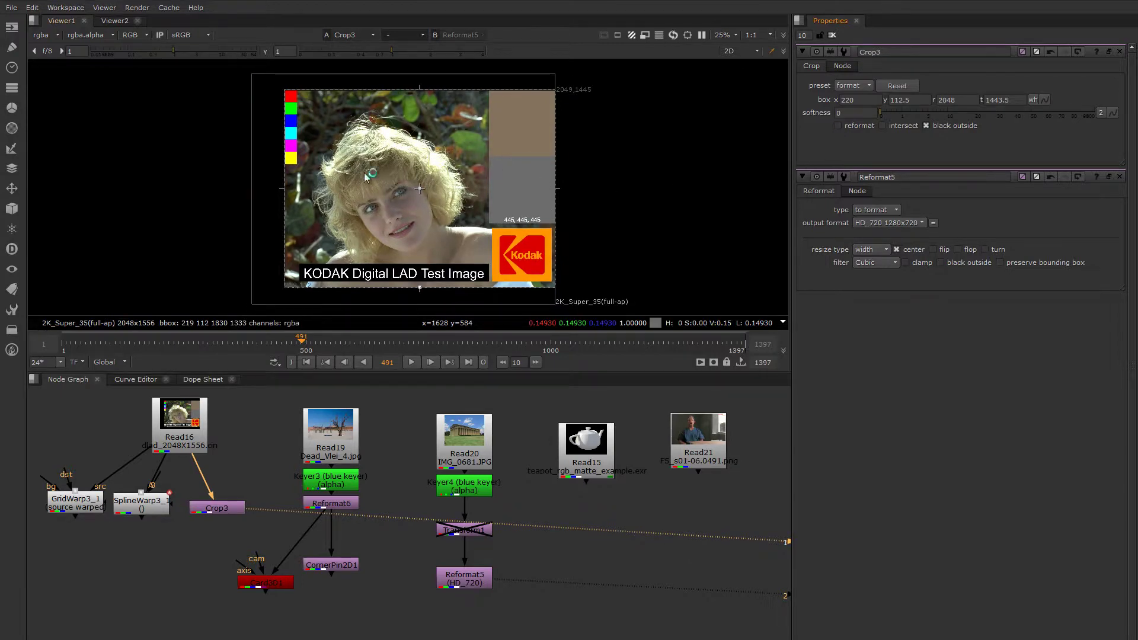
Close all node properties and examine the Crop3 output along the picture's upper-left corner and lower edge
{"action": "scroll", "coordinate": [408, 134], "scroll_direction": "up", "scroll_amount": 5}
{"action": "middle_click_drag", "start_coordinate": [408, 135], "coordinate": [382, 205]}
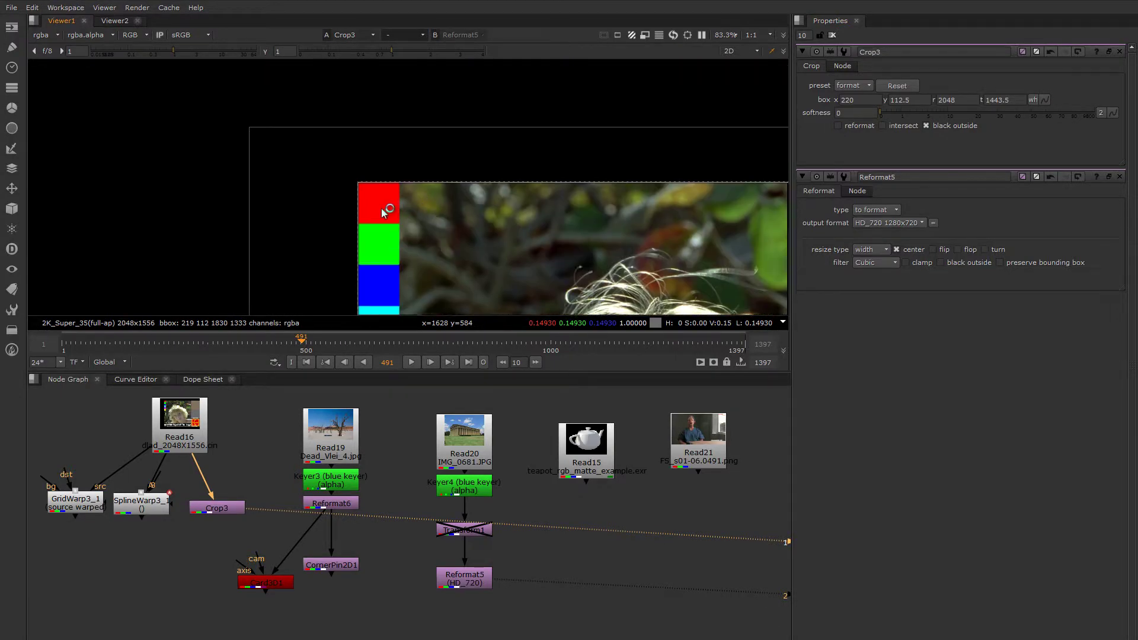
{"action": "scroll", "coordinate": [356, 171], "scroll_direction": "up", "scroll_amount": 3}
{"action": "middle_click_drag", "start_coordinate": [740, 188], "coordinate": [696, 175]}
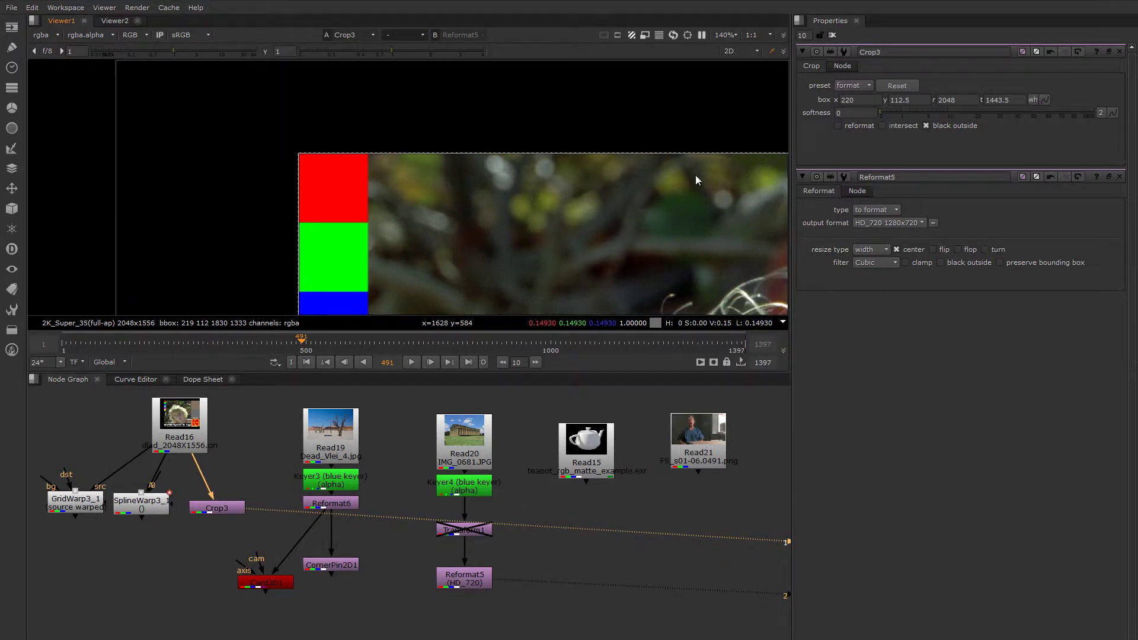
{"action": "left_click", "coordinate": [833, 35]}
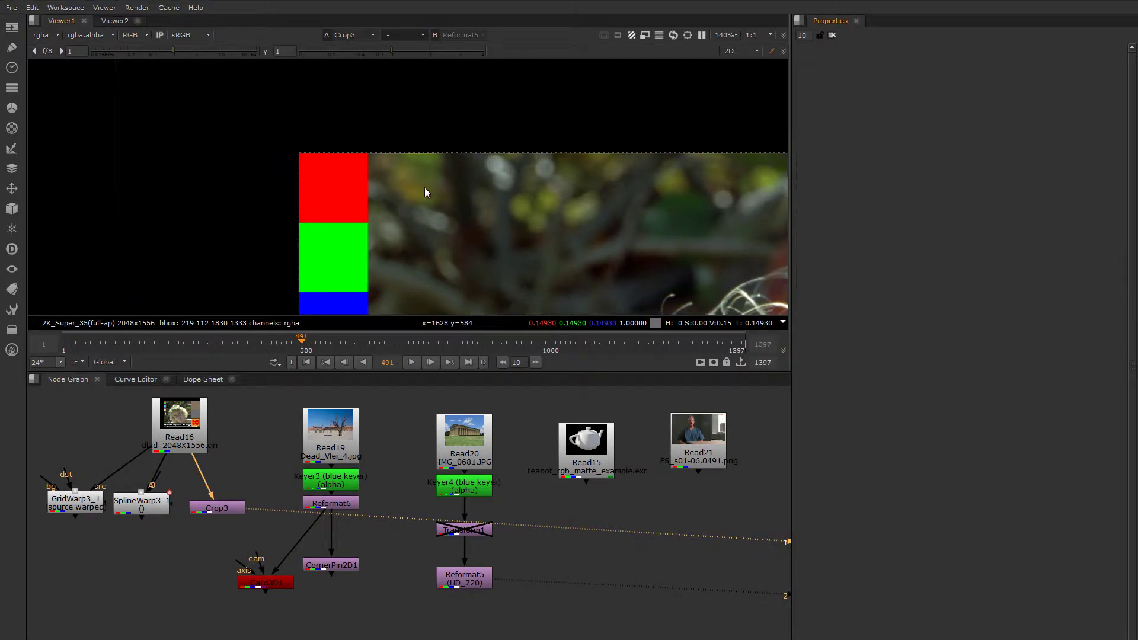
{"action": "scroll", "coordinate": [621, 208], "scroll_direction": "down", "scroll_amount": 2}
{"action": "middle_click_drag", "start_coordinate": [621, 208], "coordinate": [495, 177]}
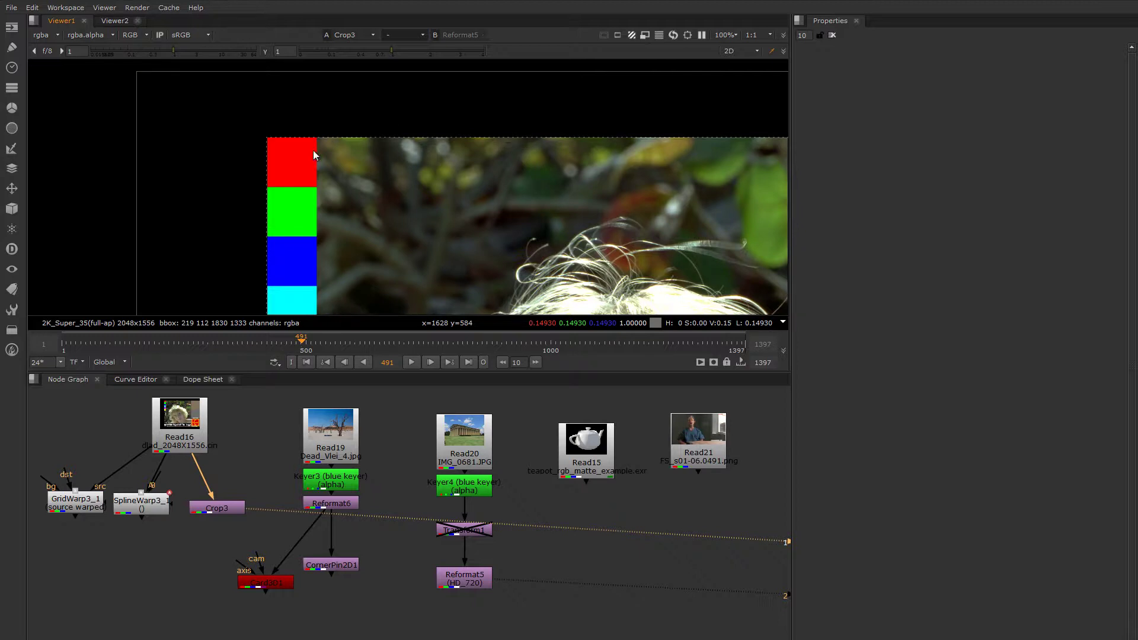
{"action": "scroll", "coordinate": [314, 156], "scroll_direction": "down", "scroll_amount": 2}
{"action": "middle_click_drag", "start_coordinate": [314, 155], "coordinate": [258, 206]}
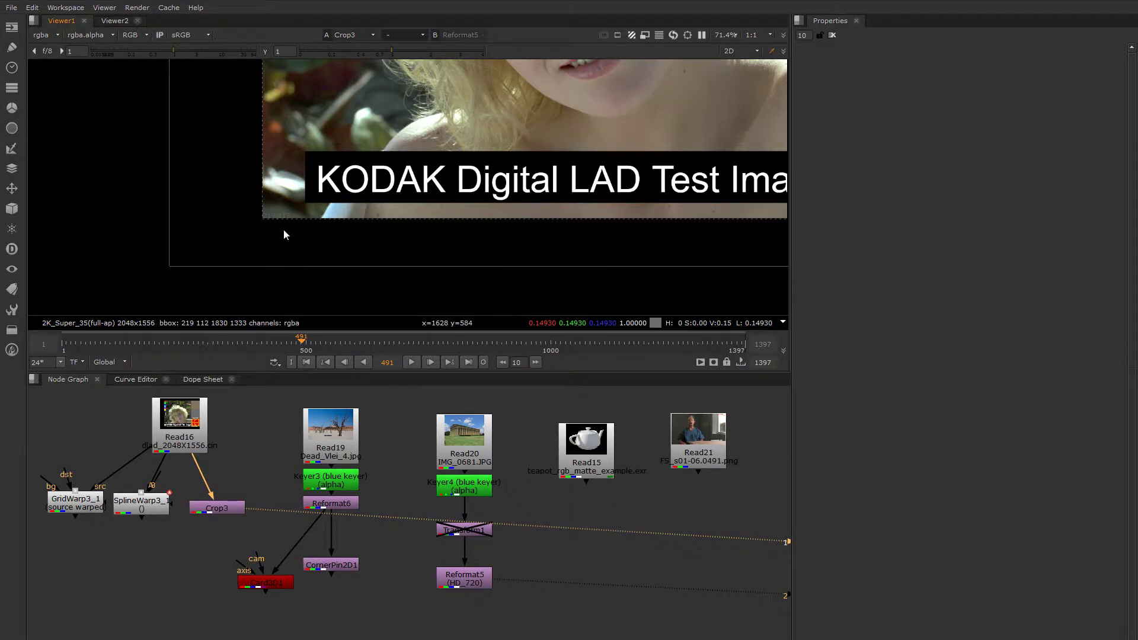
Inspect the alpha channel of the Crop3 output at the lower-left crop corner and over the whole frame
{"action": "key", "text": "a"}
{"action": "scroll", "coordinate": [287, 229], "scroll_direction": "up", "scroll_amount": 2}
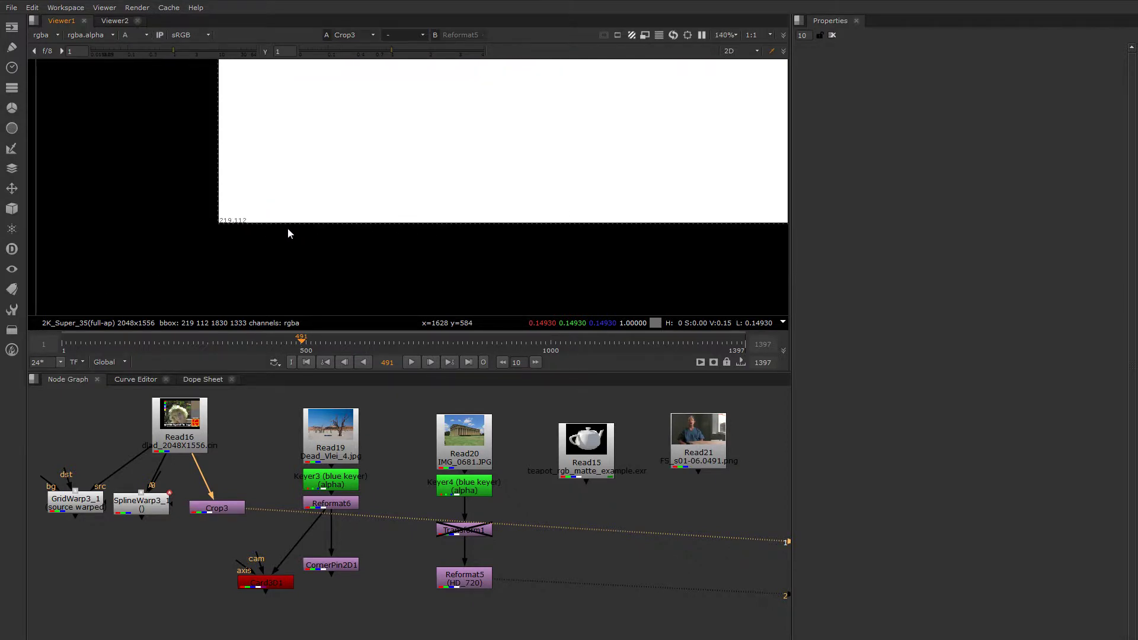
{"action": "scroll", "coordinate": [287, 225], "scroll_direction": "down", "scroll_amount": 4}
{"action": "scroll", "coordinate": [333, 222], "scroll_direction": "down", "scroll_amount": 5}
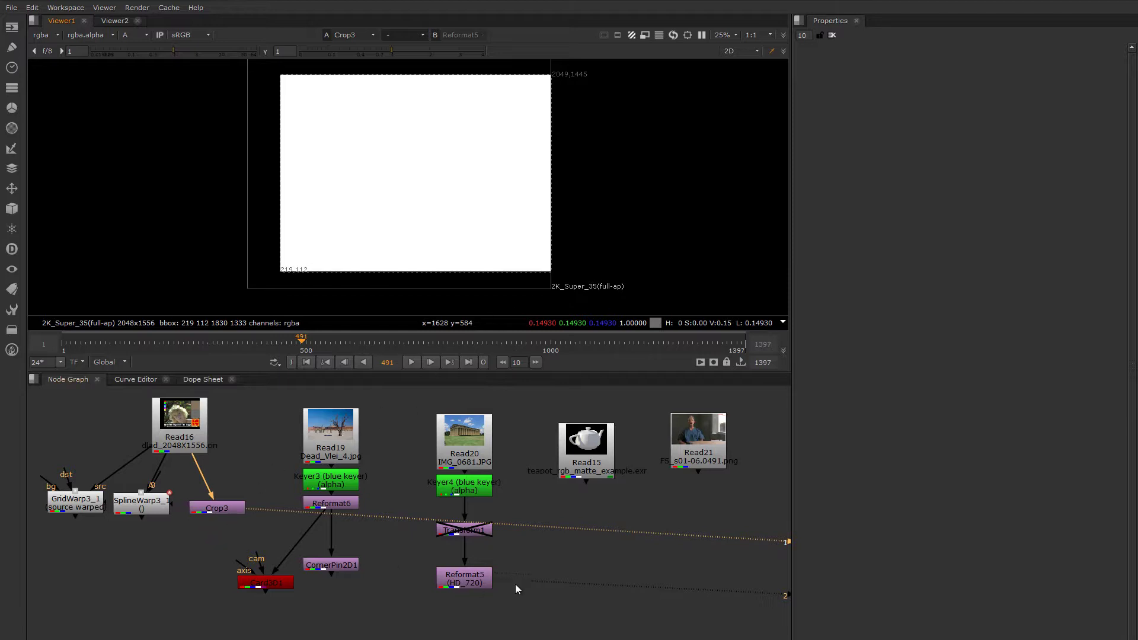
Add a Transform node below the disabled transform under Read20, close its properties and view its full output in colour
{"action": "left_click", "coordinate": [471, 532]}
{"action": "key", "text": "t"}
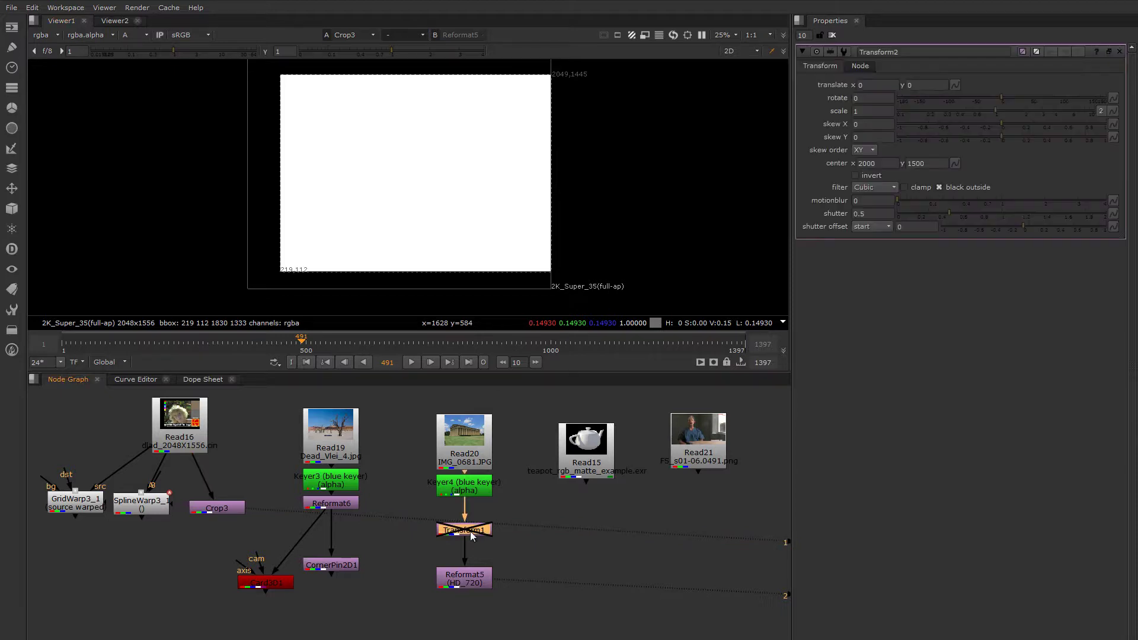
{"action": "middle_click_drag", "start_coordinate": [461, 282], "coordinate": [443, 294]}
{"action": "key", "text": "a"}
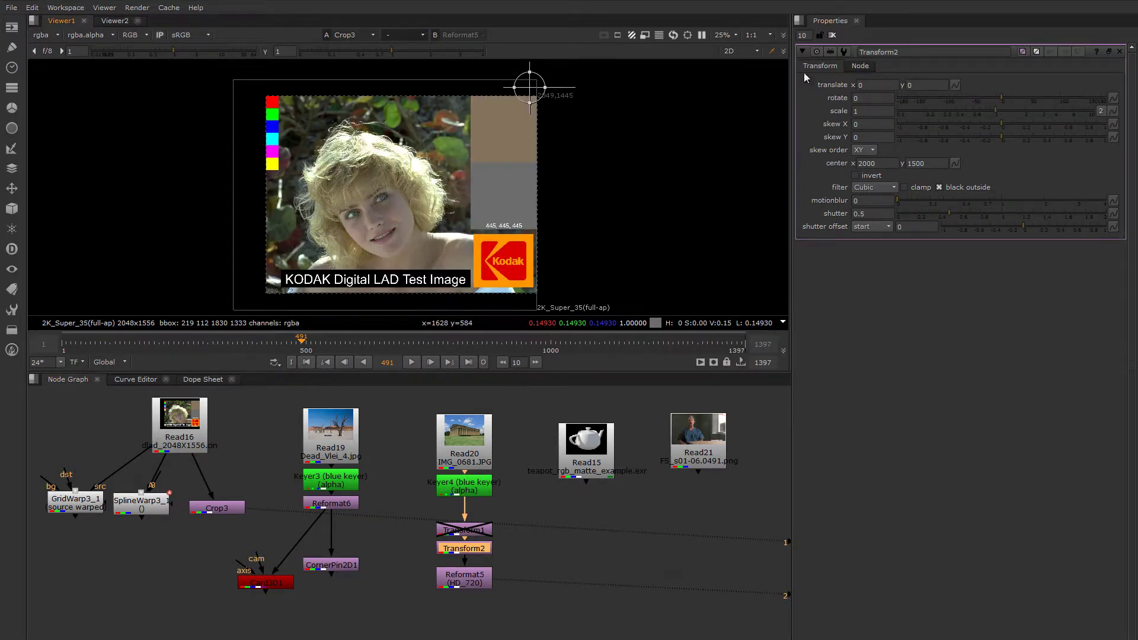
{"action": "left_click", "coordinate": [832, 35]}
{"action": "key", "text": "1"}
{"action": "key", "text": "f"}
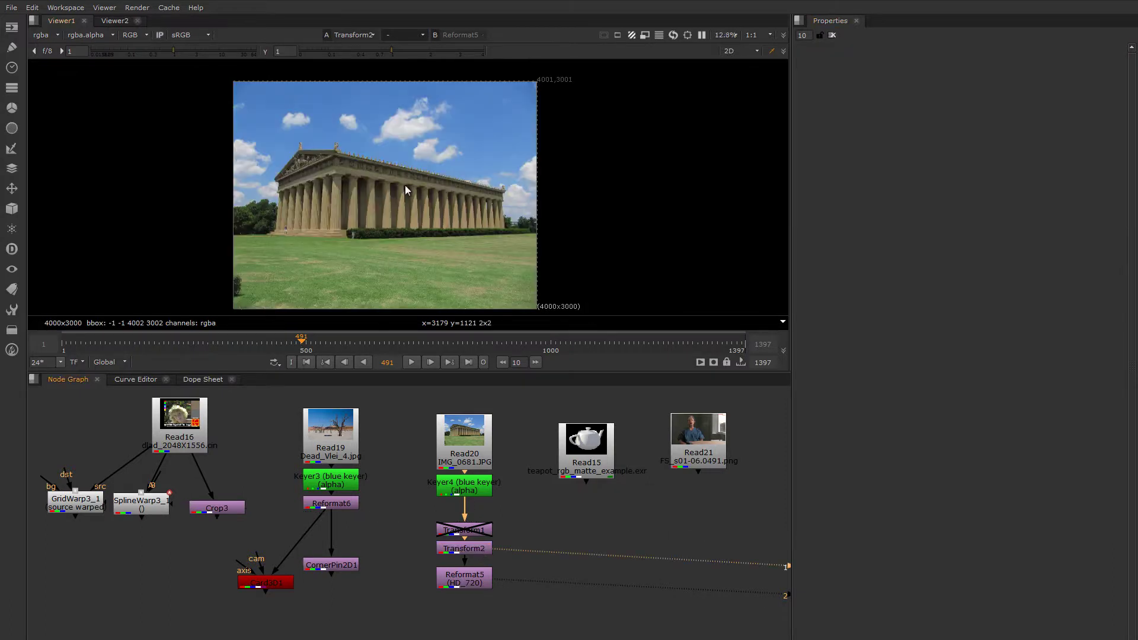
Open Transform2's properties and scale the temple image to about 0.61, translated to about x 215, y 10
{"action": "scroll", "coordinate": [406, 190], "scroll_direction": "down", "scroll_amount": 2}
{"action": "double_click", "coordinate": [471, 549]}
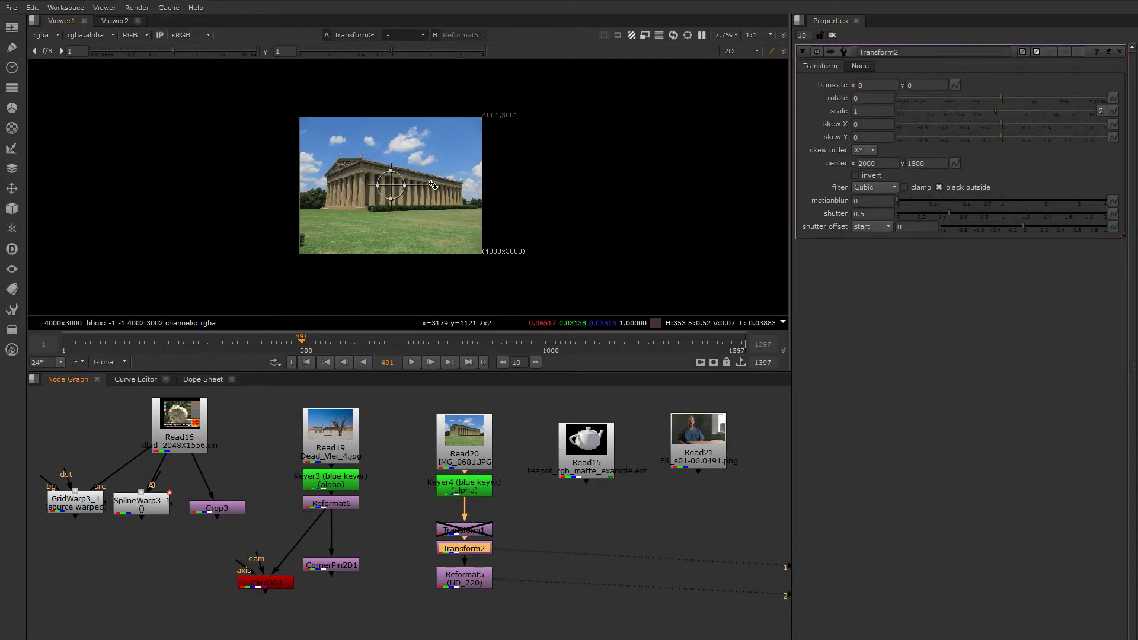
{"action": "left_click_drag", "start_coordinate": [434, 185], "coordinate": [413, 199]}
{"action": "scroll", "coordinate": [397, 177], "scroll_direction": "up", "scroll_amount": 3}
{"action": "scroll", "coordinate": [415, 173], "scroll_direction": "down", "scroll_amount": 1}
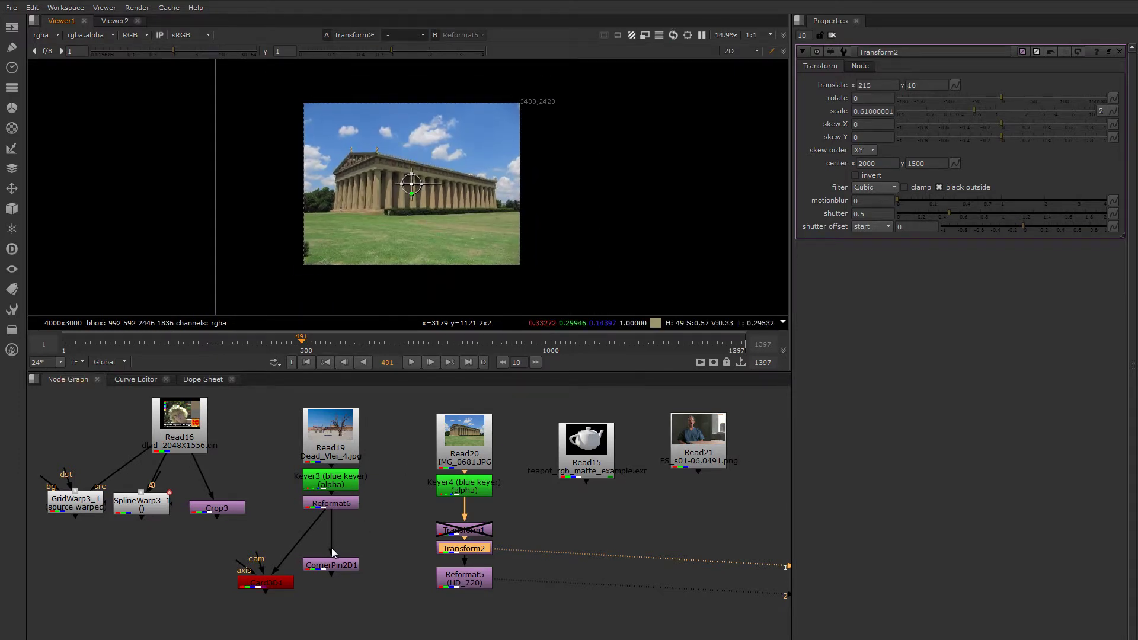
View the CornerPin2D1 output with only its properties open and try moving the from3 corner to about x 1086, y 802
{"action": "left_click", "coordinate": [329, 564]}
{"action": "key", "text": "1"}
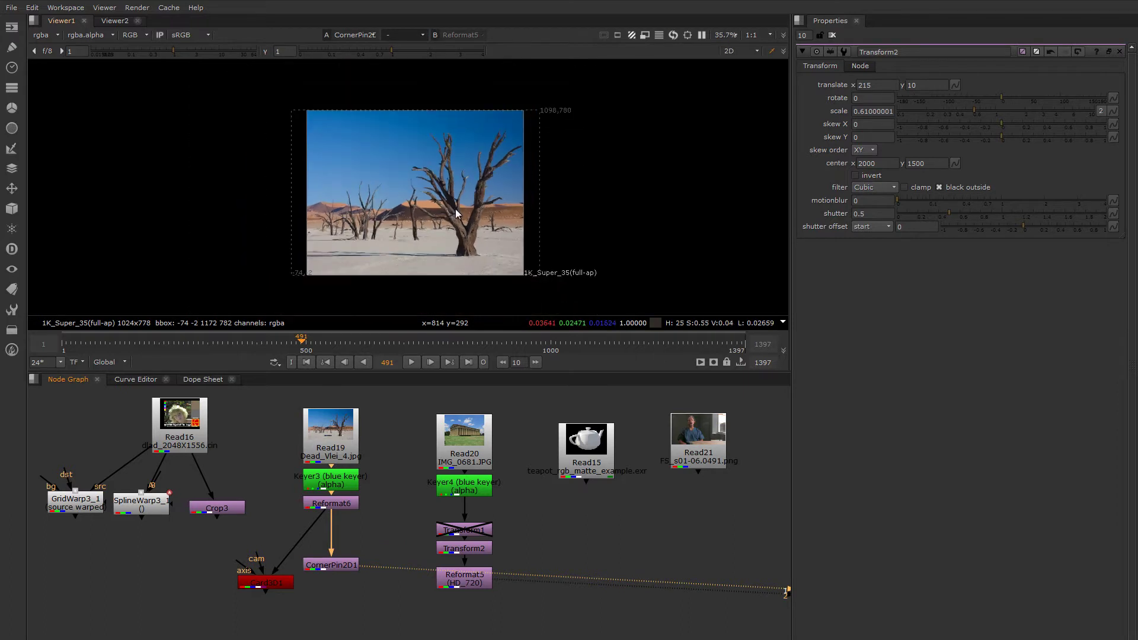
{"action": "middle_click_drag", "start_coordinate": [456, 210], "coordinate": [431, 226]}
{"action": "left_click", "coordinate": [833, 35]}
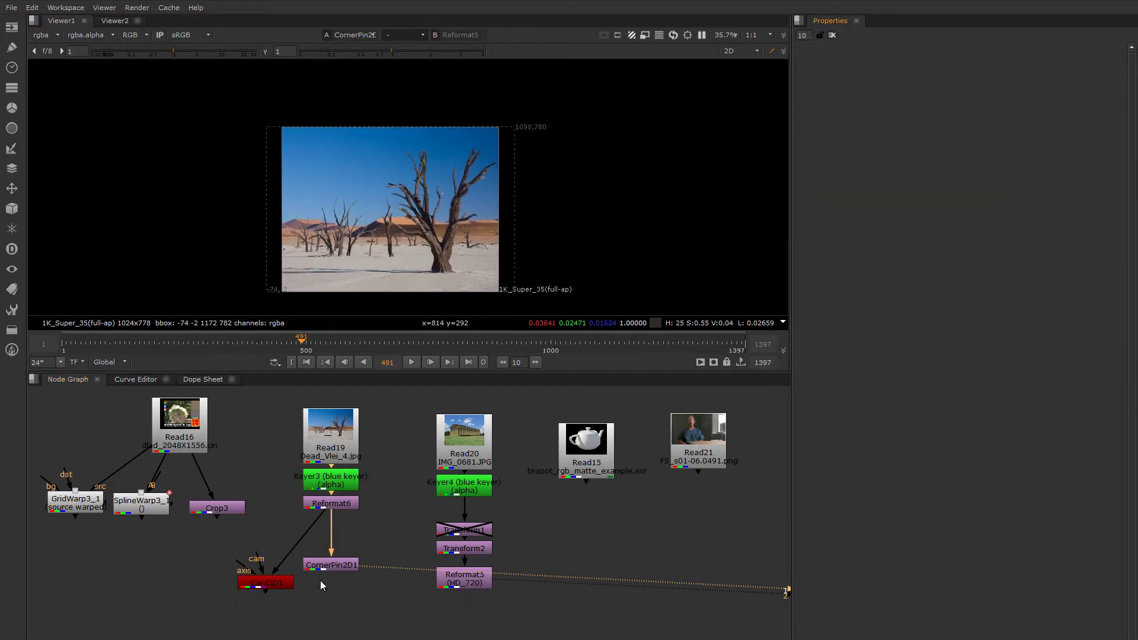
{"action": "double_click", "coordinate": [330, 567]}
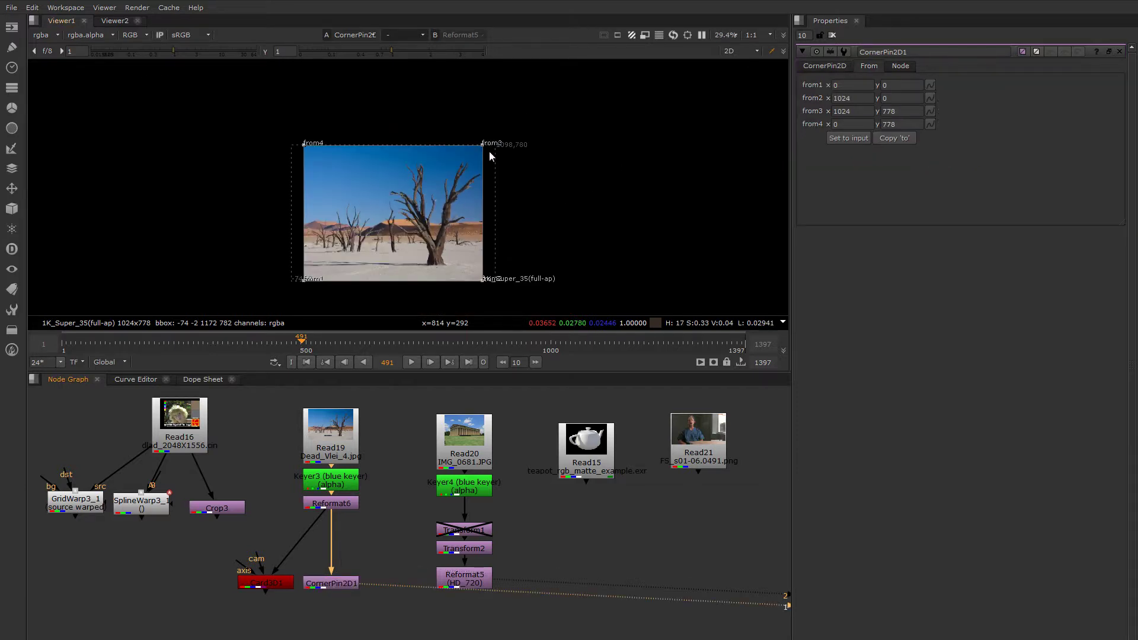
{"action": "mouse_move", "coordinate": [482, 144]}
{"action": "left_mouse_down"}
{"action": "mouse_move", "coordinate": [534, 120]}
{"action": "mouse_move", "coordinate": [493, 140]}
{"action": "left_mouse_up"}
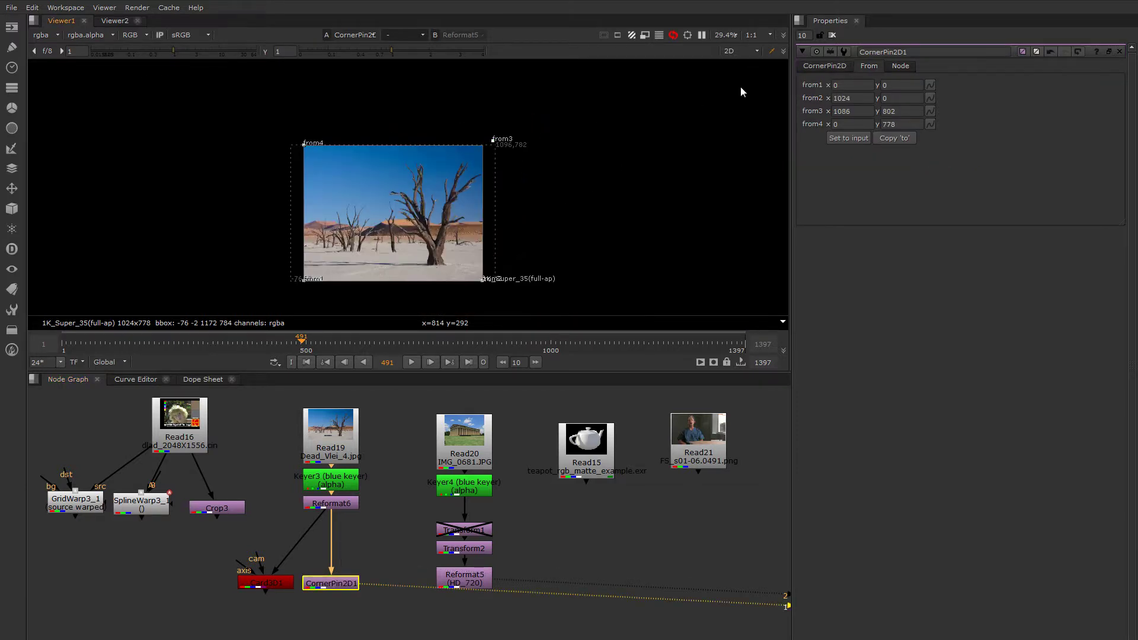
Pin CornerPin2D1's destination corners to1 to to4 at about (132, 88), (712, 116), (718, 524) and (176, 656)
{"action": "left_click", "coordinate": [825, 66]}
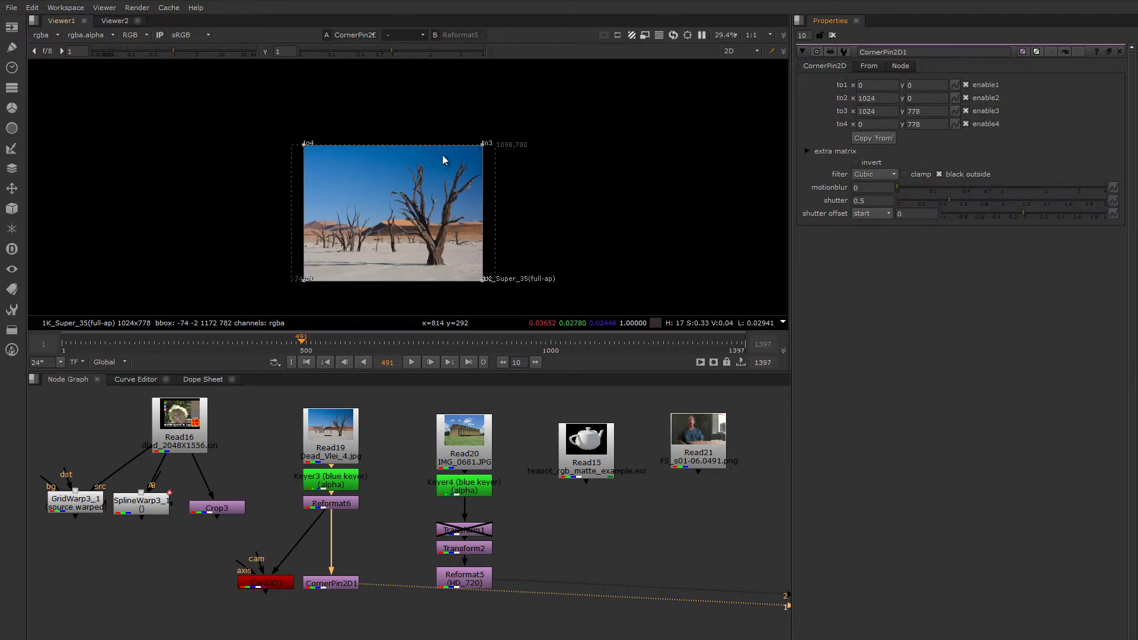
{"action": "left_click_drag", "start_coordinate": [482, 145], "coordinate": [443, 169]}
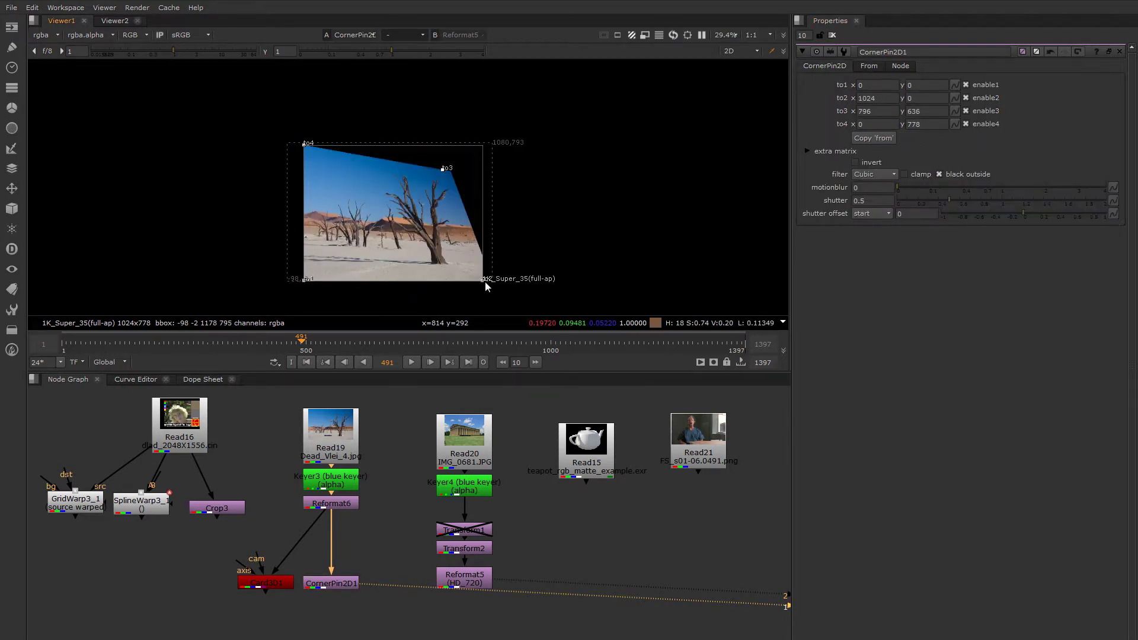
{"action": "left_click_drag", "start_coordinate": [486, 282], "coordinate": [432, 259]}
{"action": "left_click_drag", "start_coordinate": [443, 169], "coordinate": [413, 171]}
{"action": "left_click_drag", "start_coordinate": [303, 145], "coordinate": [315, 158]}
{"action": "left_click_drag", "start_coordinate": [304, 280], "coordinate": [328, 264]}
{"action": "left_click_drag", "start_coordinate": [314, 162], "coordinate": [335, 160]}
{"action": "left_click_drag", "start_coordinate": [414, 171], "coordinate": [433, 191]}
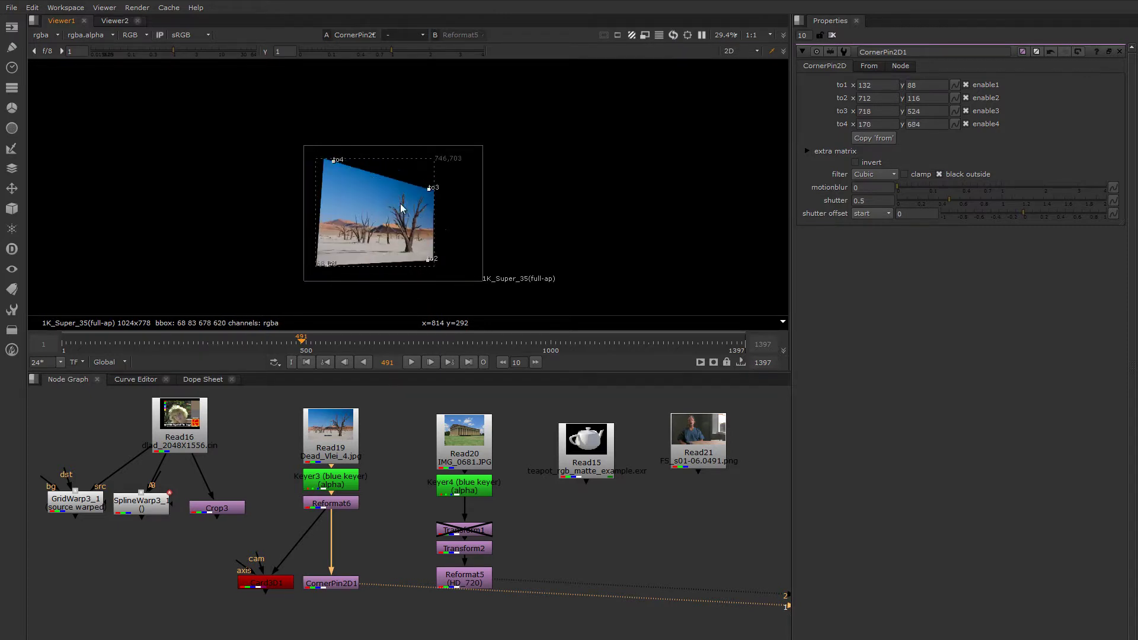
{"action": "left_click_drag", "start_coordinate": [334, 163], "coordinate": [335, 167]}
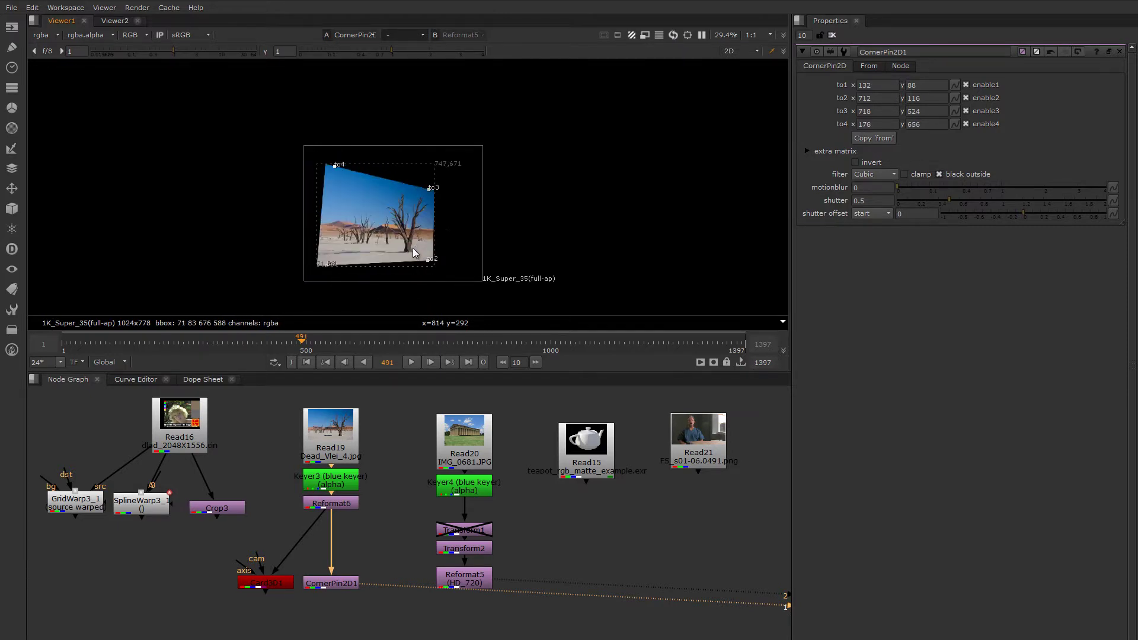
View the Card3D1 output and open only that node's properties
{"action": "left_click", "coordinate": [278, 584]}
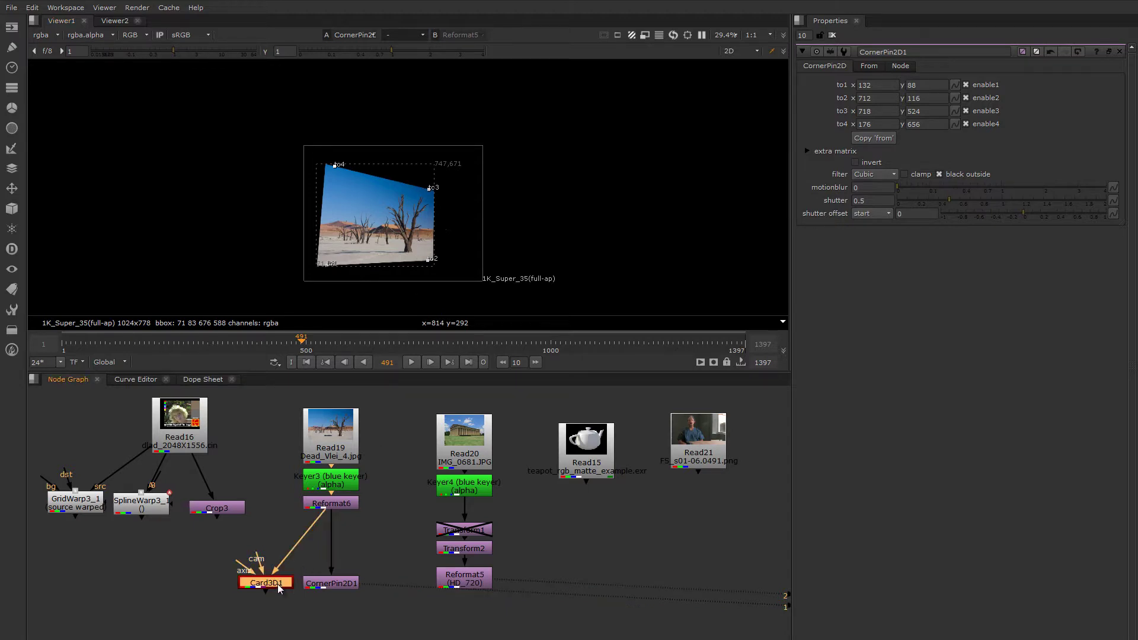
{"action": "key", "text": "1"}
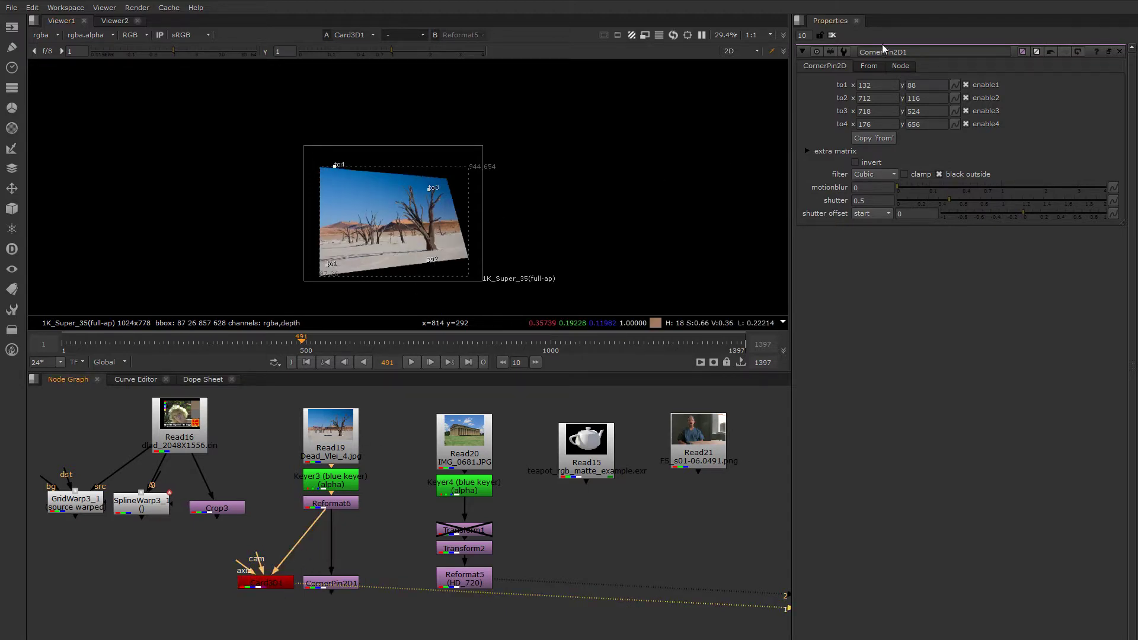
{"action": "left_click", "coordinate": [833, 35]}
{"action": "double_click", "coordinate": [265, 583]}
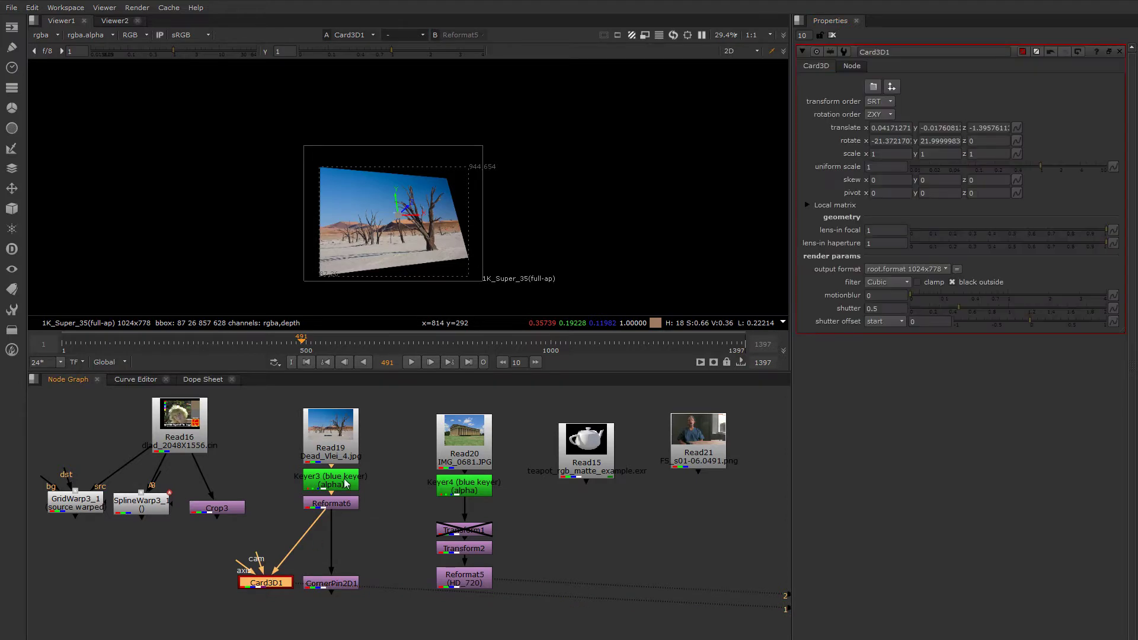
Tilt the card in 3D to rotations of about -58.5, 20.9 and 22.5, translated to about 0.07, 0.22, -1.58
{"action": "key", "text": "equal"}
{"action": "left_click_drag", "start_coordinate": [424, 194], "coordinate": [405, 259]}
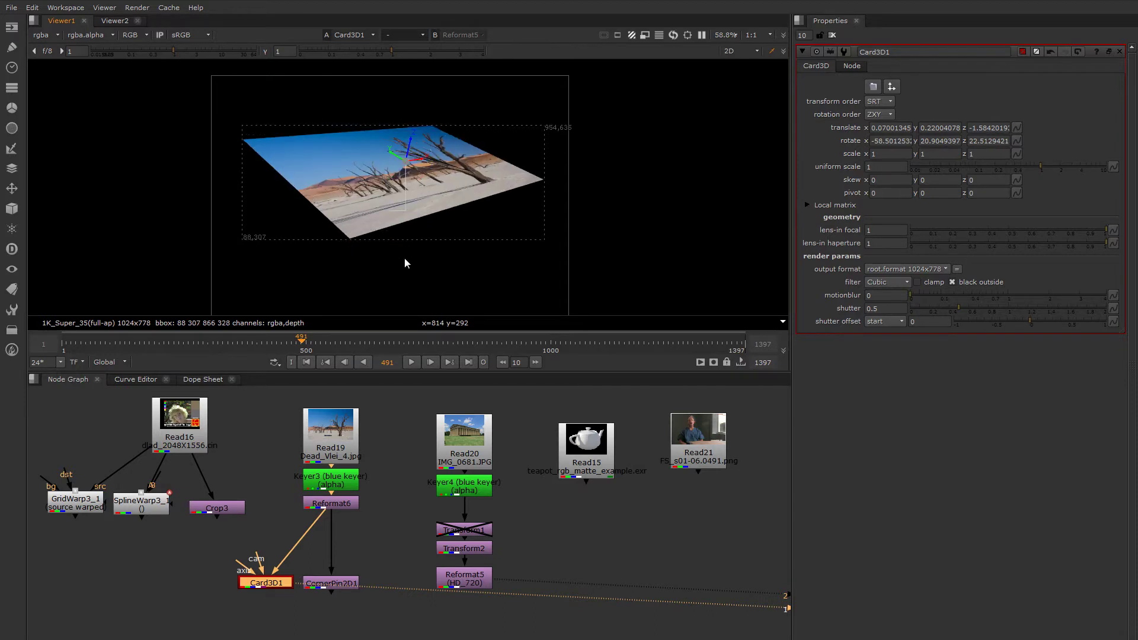
{"action": "scroll", "coordinate": [405, 264], "scroll_direction": "down", "scroll_amount": 2}
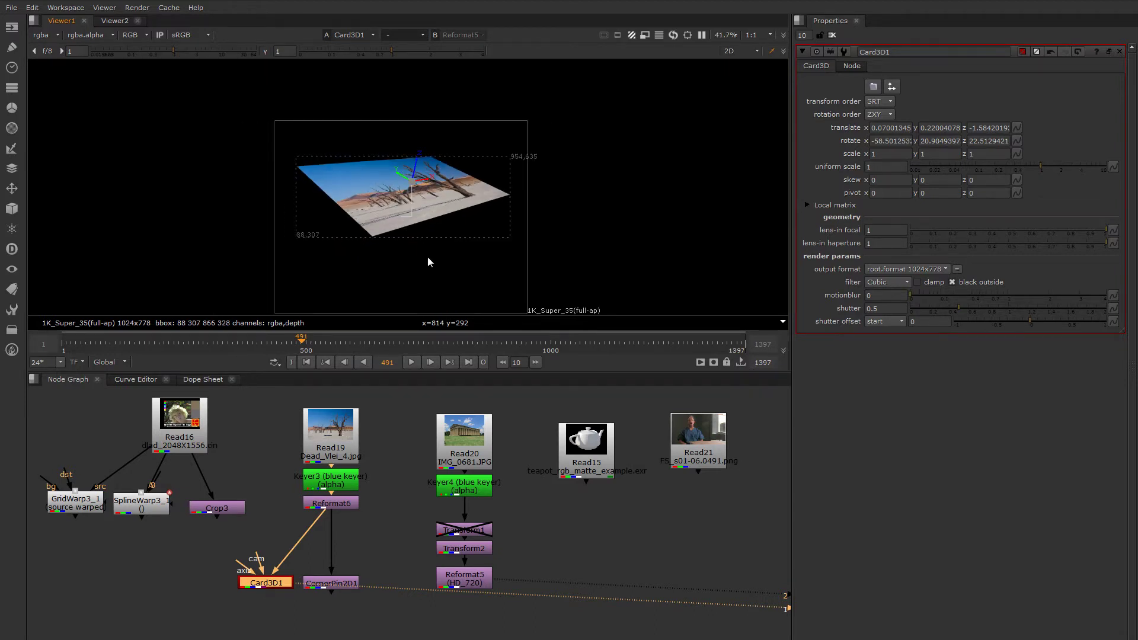
{"action": "scroll", "coordinate": [432, 254], "scroll_direction": "down", "scroll_amount": 1}
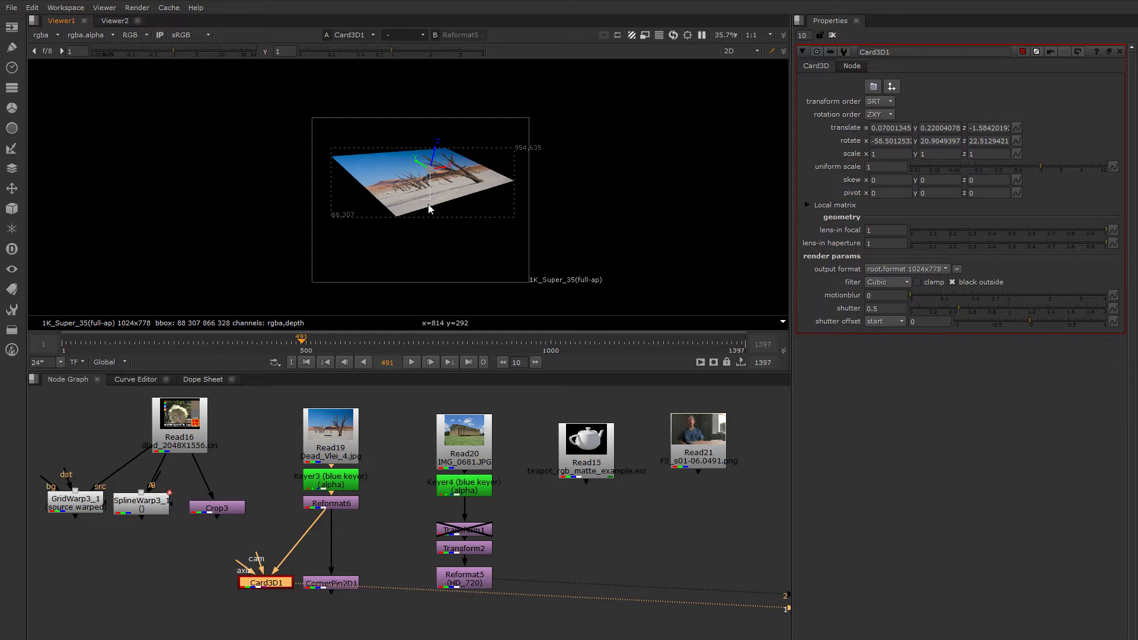
View the GridWarp3_1 output, open its properties and shift destination grid points on the woman's face slightly
{"action": "middle_click_drag", "start_coordinate": [230, 552], "coordinate": [367, 529]}
{"action": "left_click", "coordinate": [314, 510]}
{"action": "key", "text": "1"}
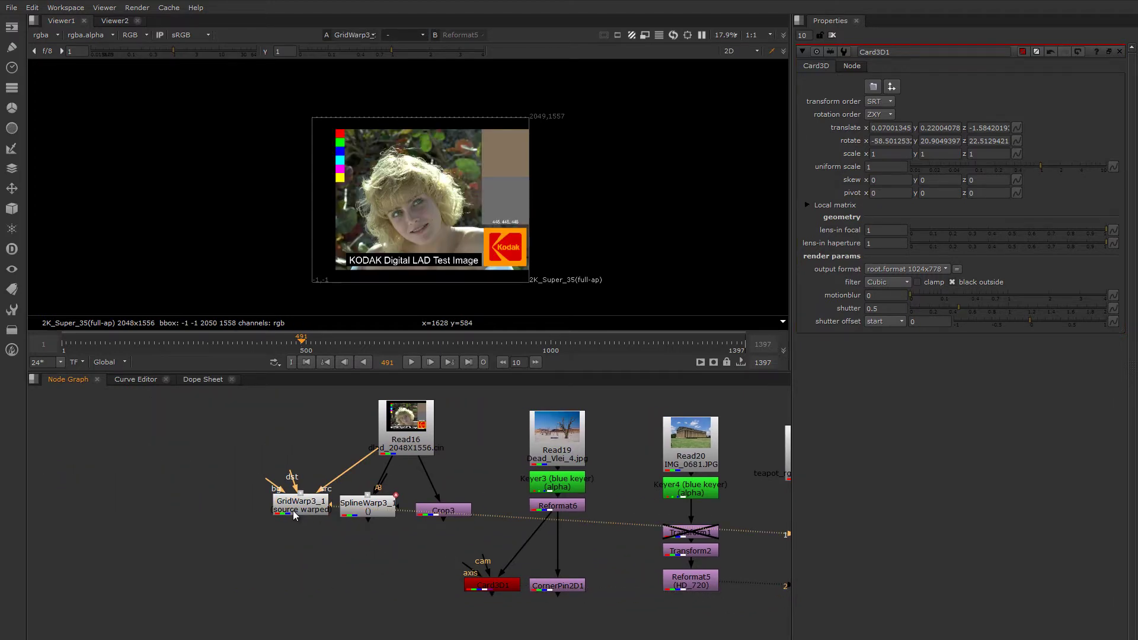
{"action": "scroll", "coordinate": [427, 172], "scroll_direction": "up", "scroll_amount": 5}
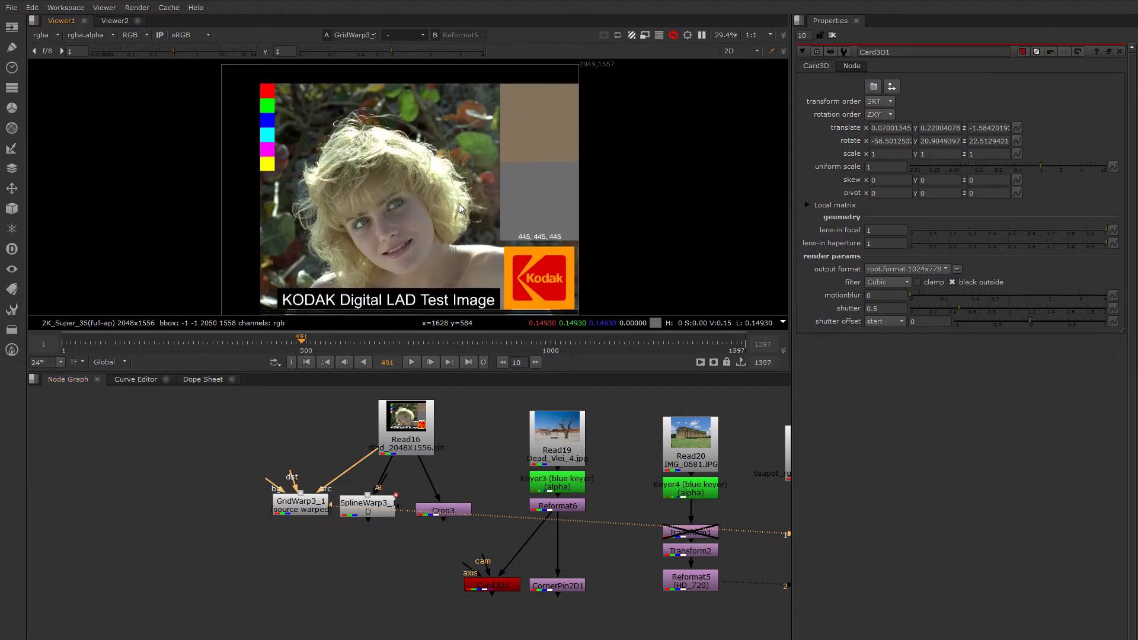
{"action": "double_click", "coordinate": [310, 511]}
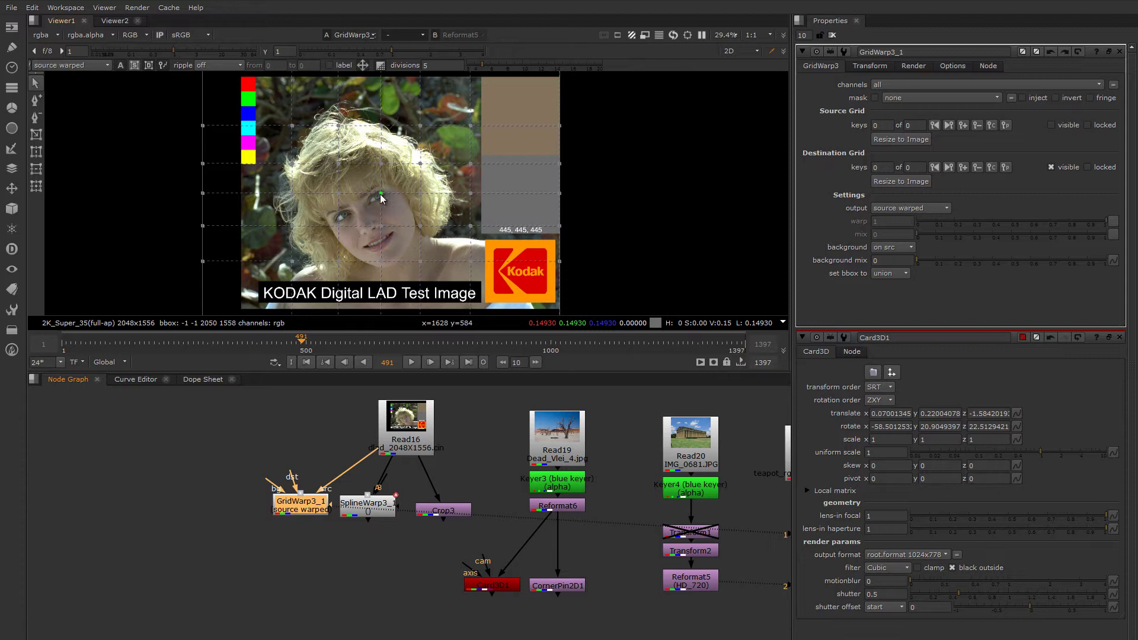
{"action": "mouse_move", "coordinate": [381, 193]}
{"action": "left_mouse_down"}
{"action": "mouse_move", "coordinate": [335, 233]}
{"action": "mouse_move", "coordinate": [383, 193]}
{"action": "mouse_move", "coordinate": [344, 197]}
{"action": "mouse_move", "coordinate": [344, 206]}
{"action": "mouse_move", "coordinate": [383, 196]}
{"action": "left_mouse_up"}
{"action": "left_click_drag", "start_coordinate": [339, 242], "coordinate": [335, 244]}
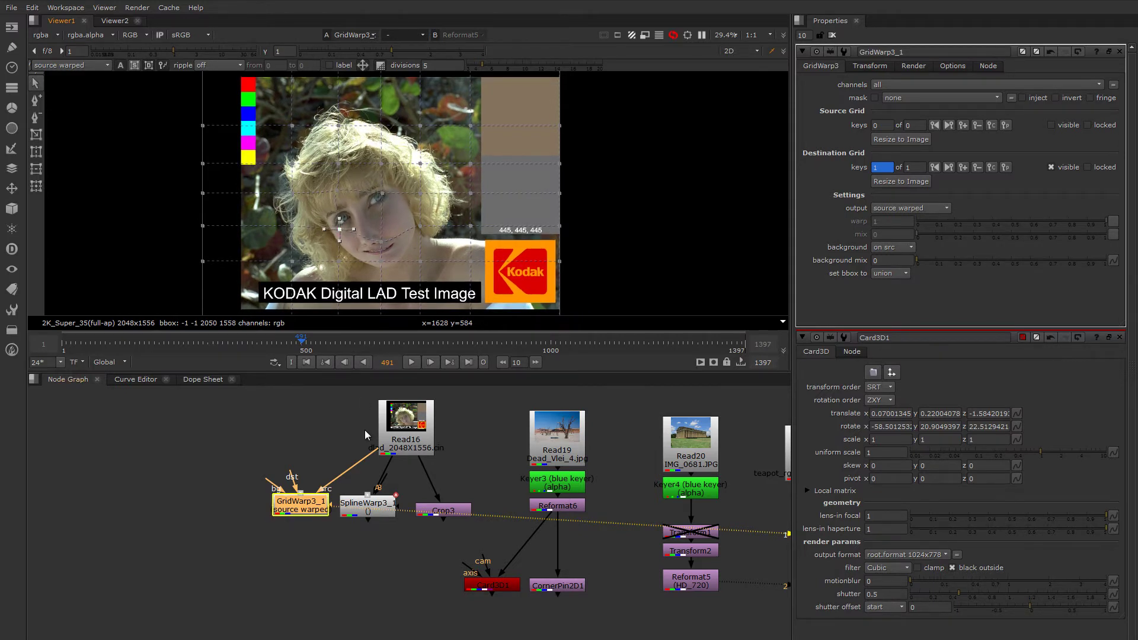
View the SplineWarp3_1 output and open only that node's properties
{"action": "left_click", "coordinate": [367, 512]}
{"action": "key", "text": "1"}
{"action": "double_click", "coordinate": [367, 512]}
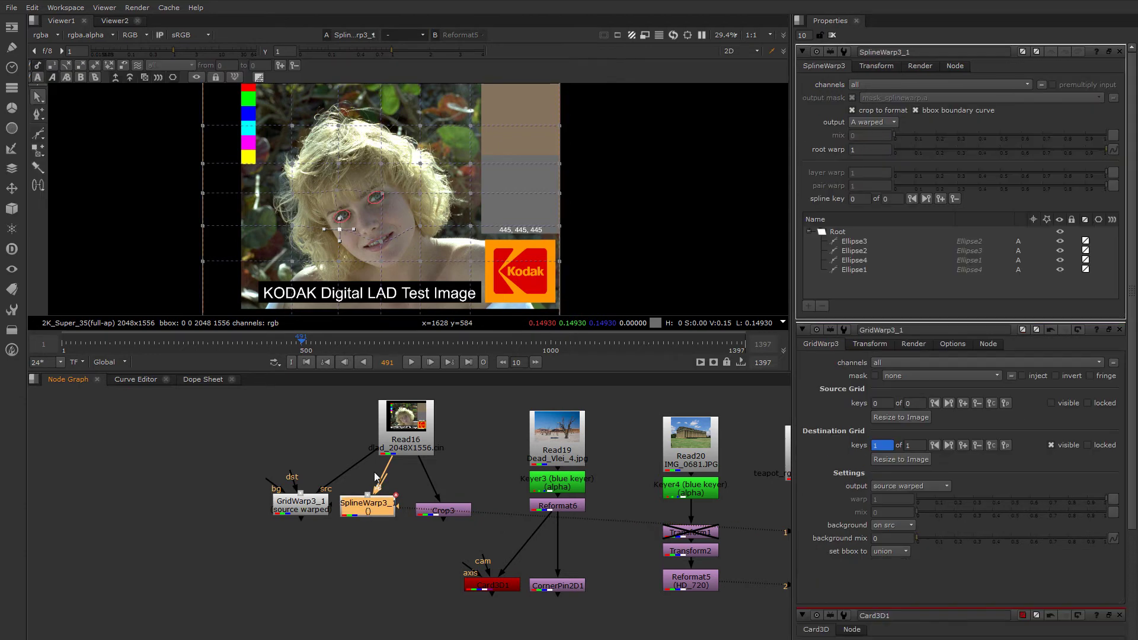
{"action": "left_click", "coordinate": [833, 36]}
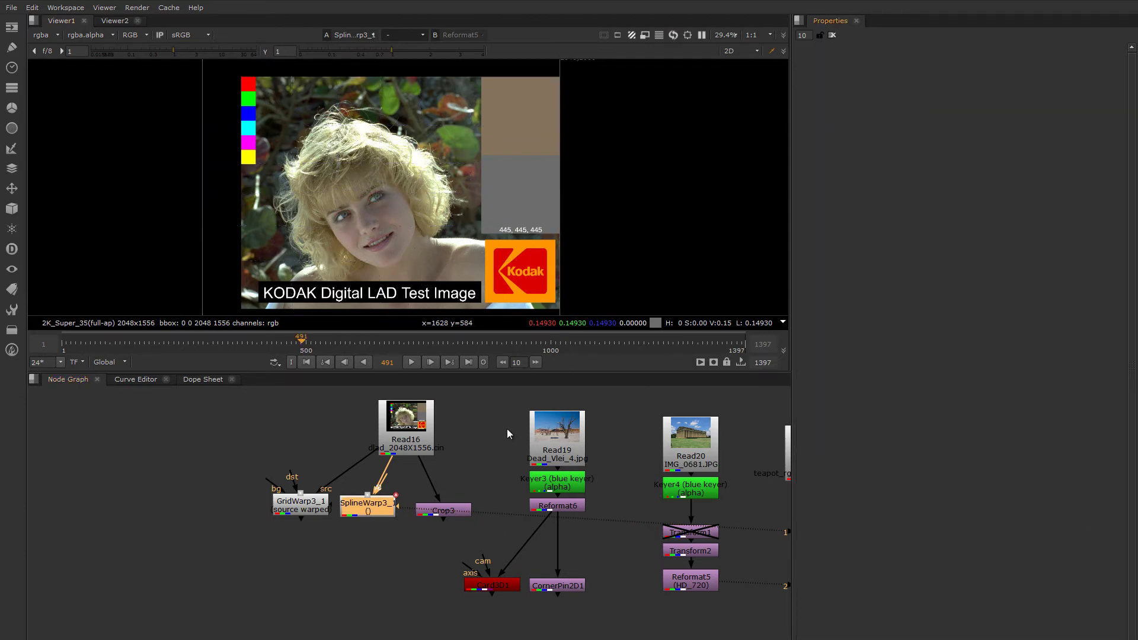
{"action": "double_click", "coordinate": [373, 512]}
Reshape the ellipse splines around both eyes to enlarge the eyes, and turn the viewer overlay off
{"action": "scroll", "coordinate": [347, 237], "scroll_direction": "up", "scroll_amount": 3}
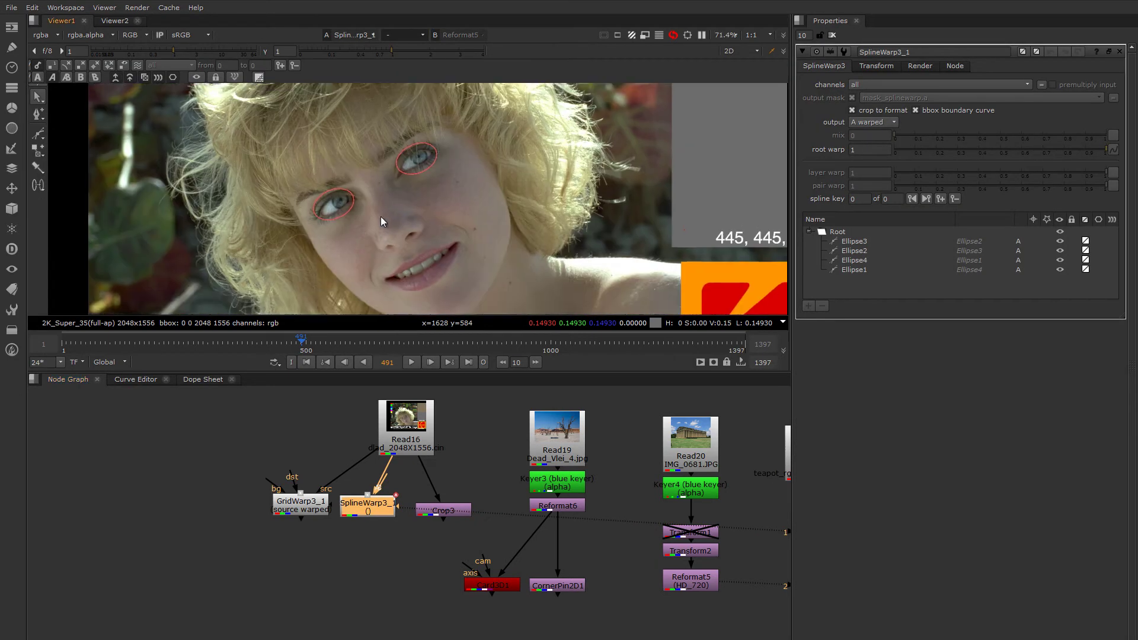
{"action": "left_click", "coordinate": [383, 199]}
{"action": "left_click_drag", "start_coordinate": [342, 155], "coordinate": [397, 200]}
{"action": "left_click_drag", "start_coordinate": [260, 200], "coordinate": [317, 240]}
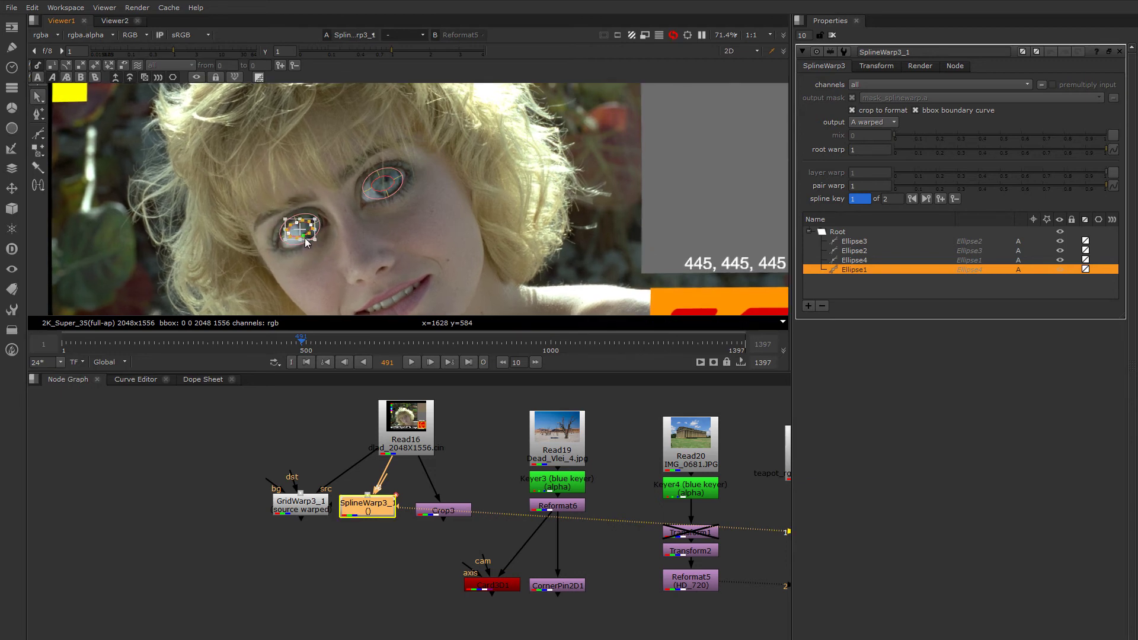
{"action": "key", "text": "o"}
{"action": "key", "text": "minus"}
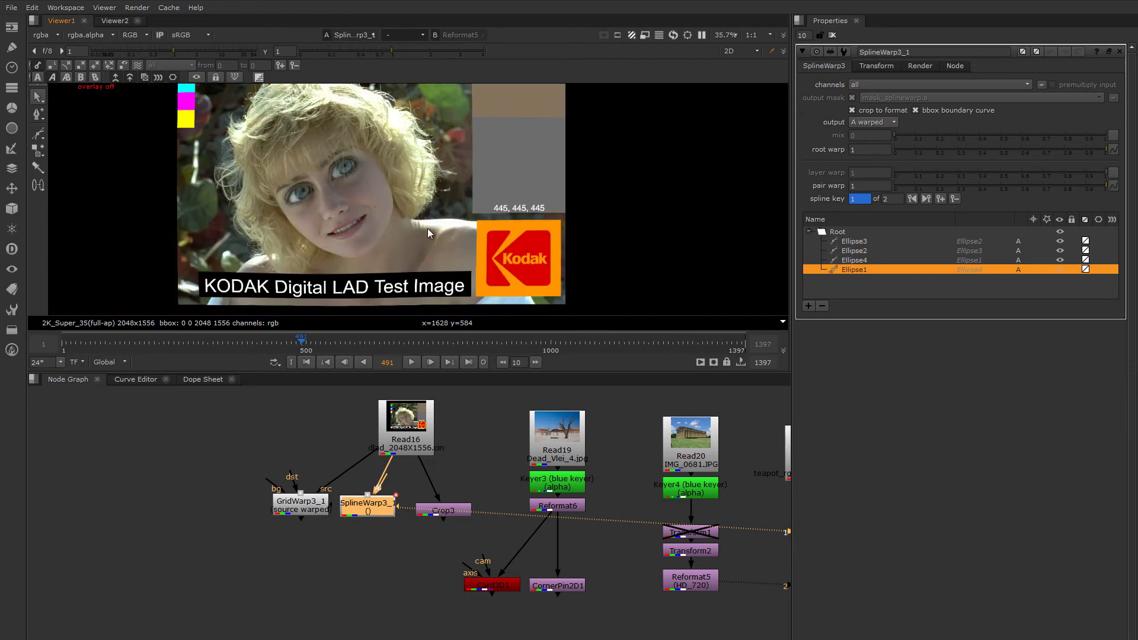
{"action": "middle_click_drag", "start_coordinate": [640, 487], "coordinate": [455, 483]}
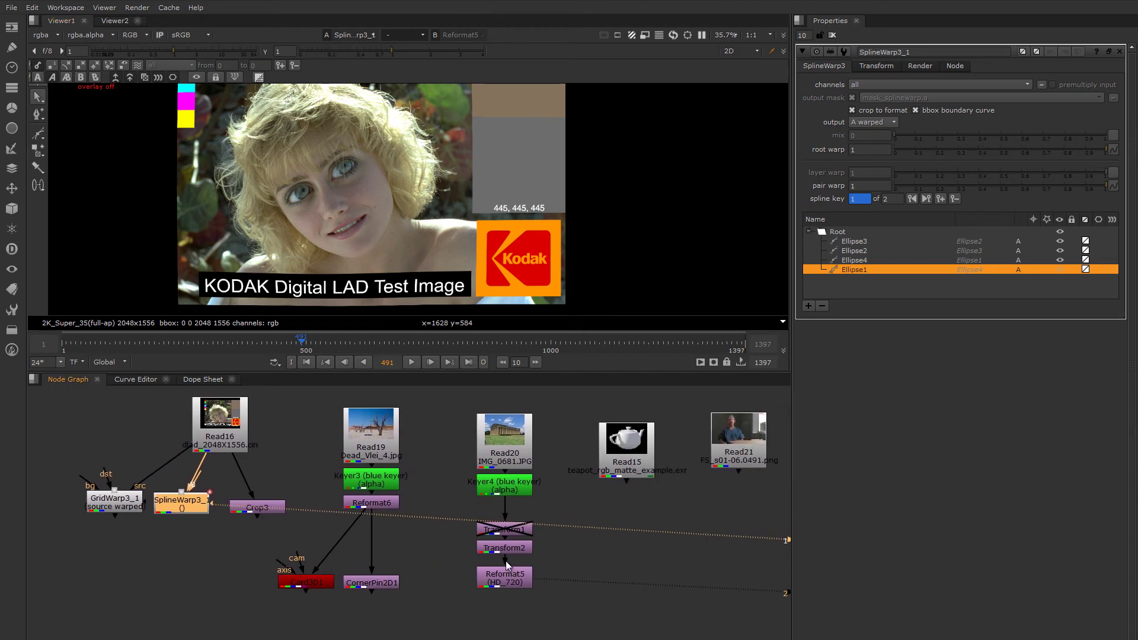
{"action": "middle_click_drag", "start_coordinate": [506, 561], "coordinate": [499, 562]}
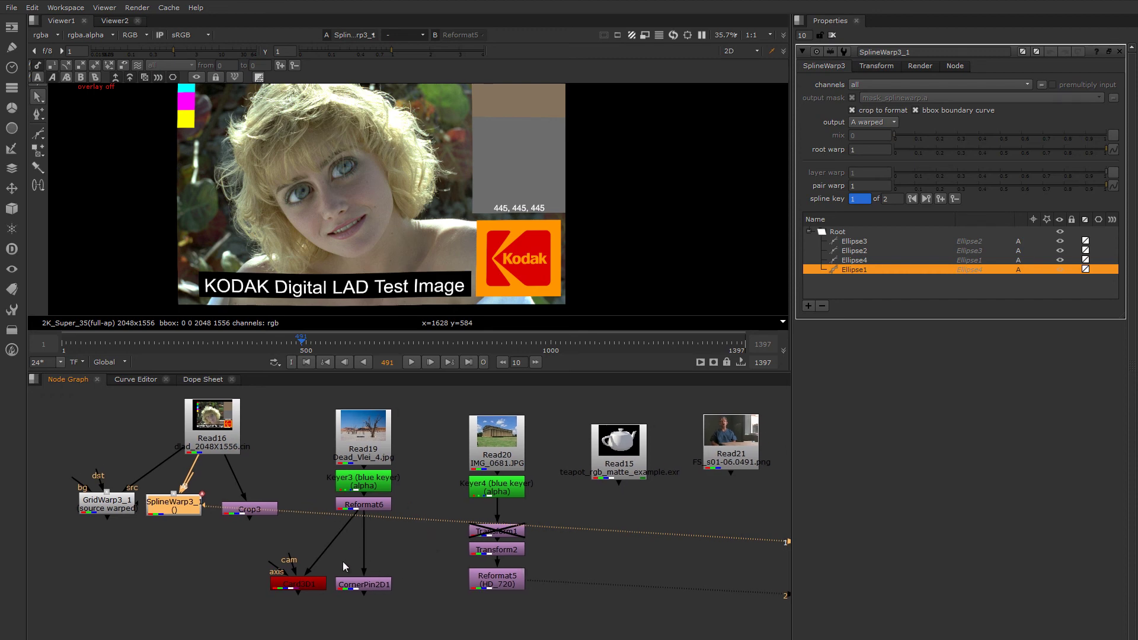